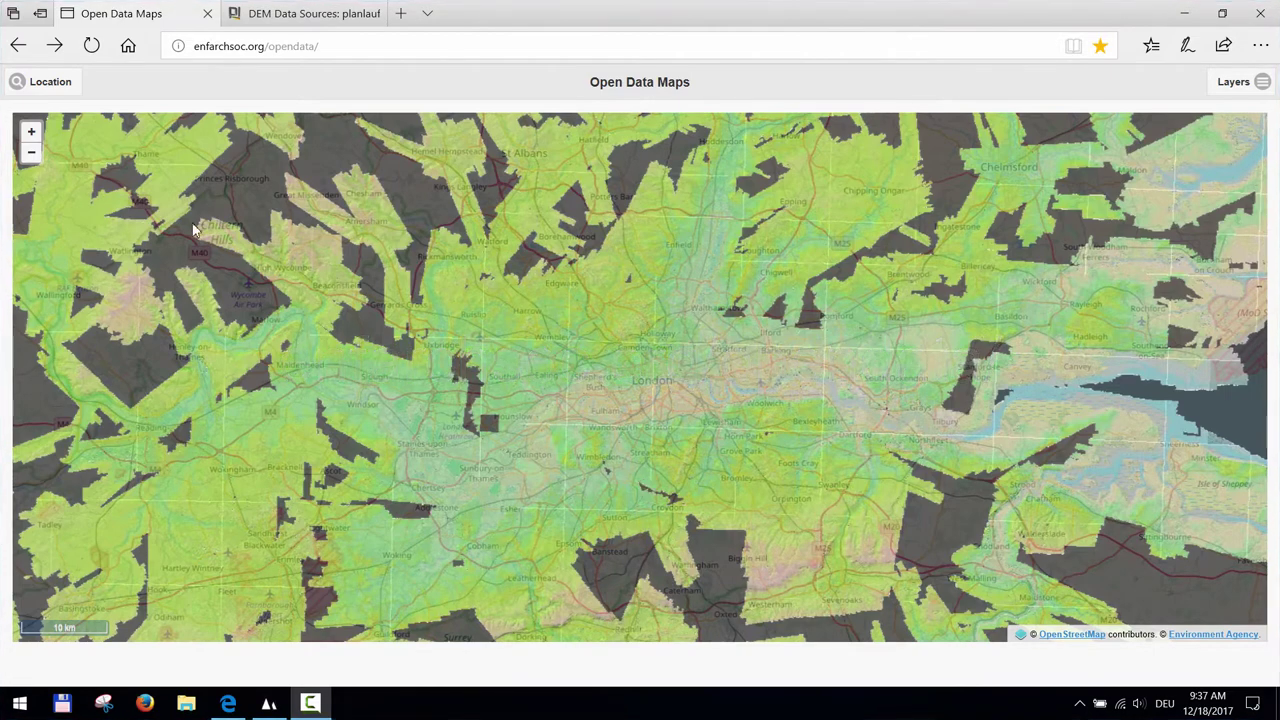
Search the map for "maiden castle" and show the hillfort at Winterborne St. Martin, West Dorset, up close
left_click(45, 86)
left_click(70, 201)
type("maiden castle")
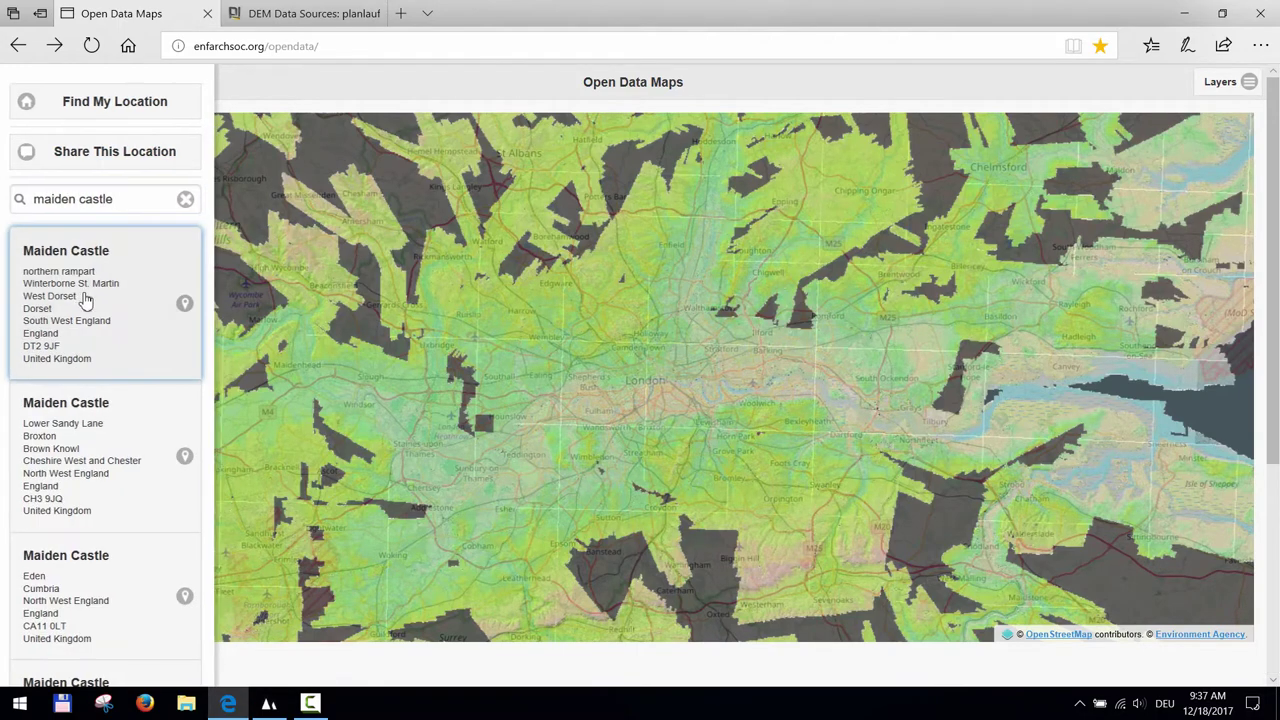
left_click(89, 294)
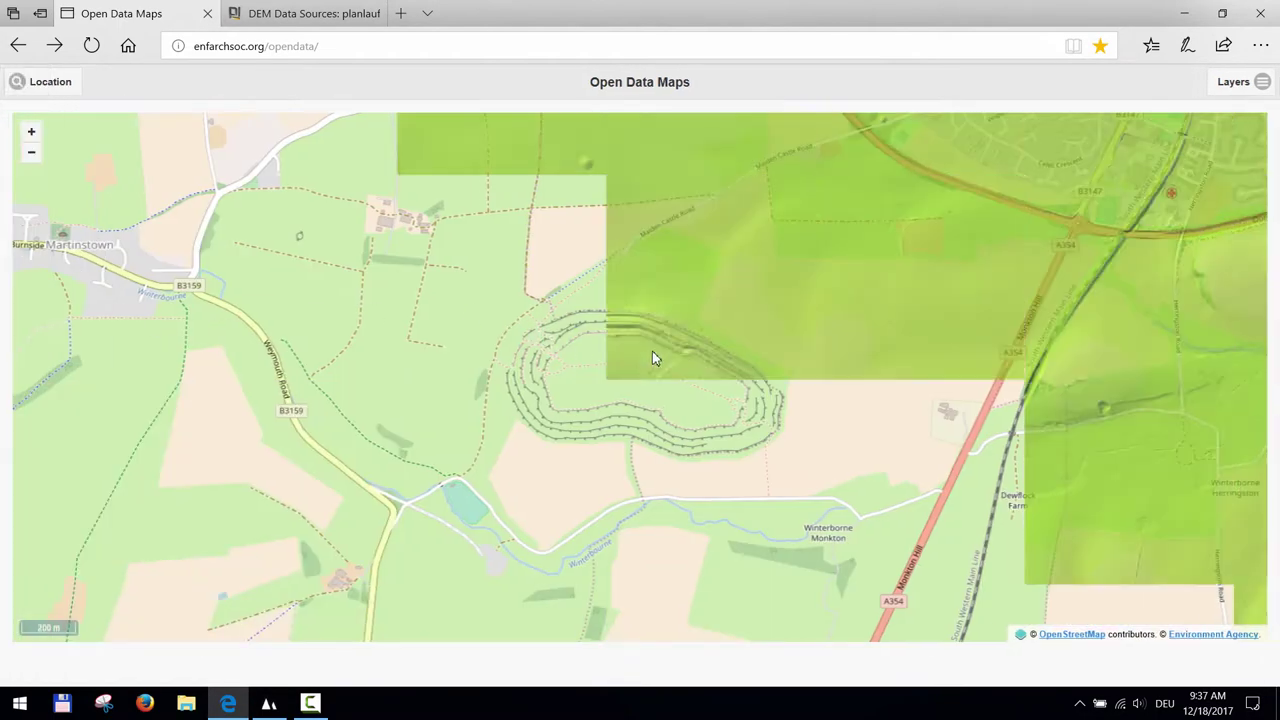
scroll(645, 384, "up", 1)
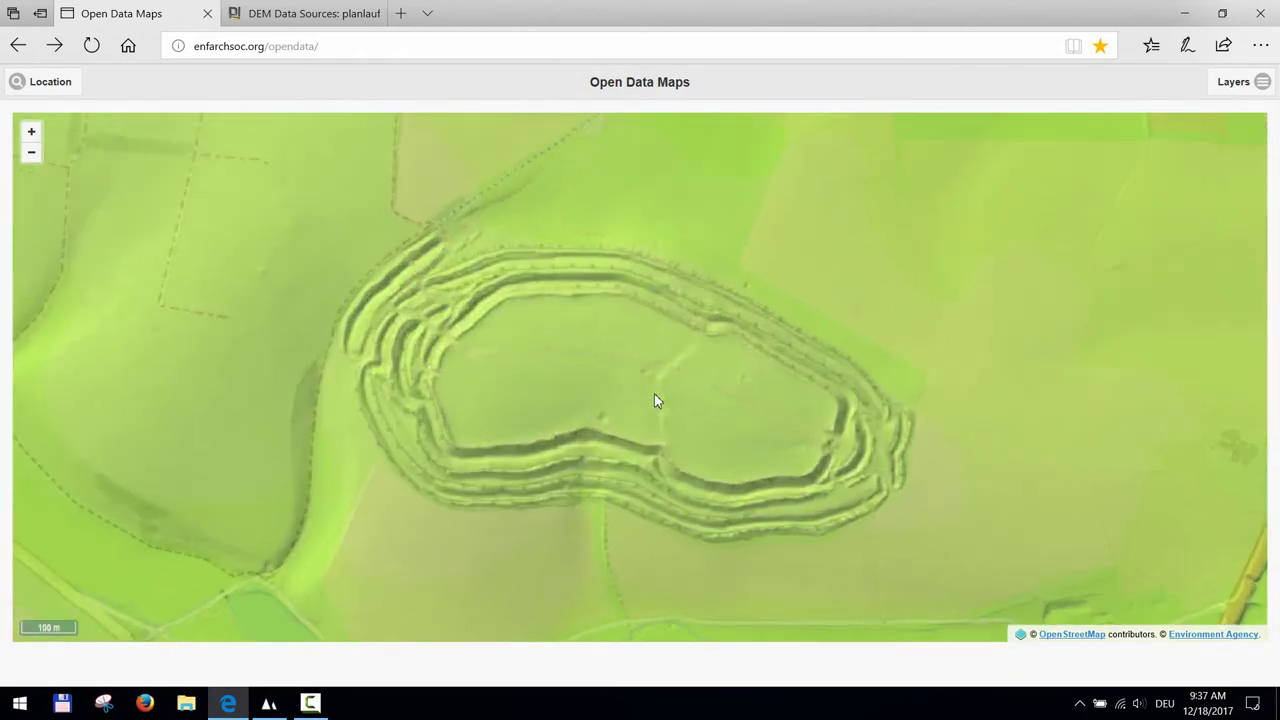
Display the Env. Agency Lidar layer as 1M DTM and increase its opacity
left_click(1265, 85)
left_click(1151, 248)
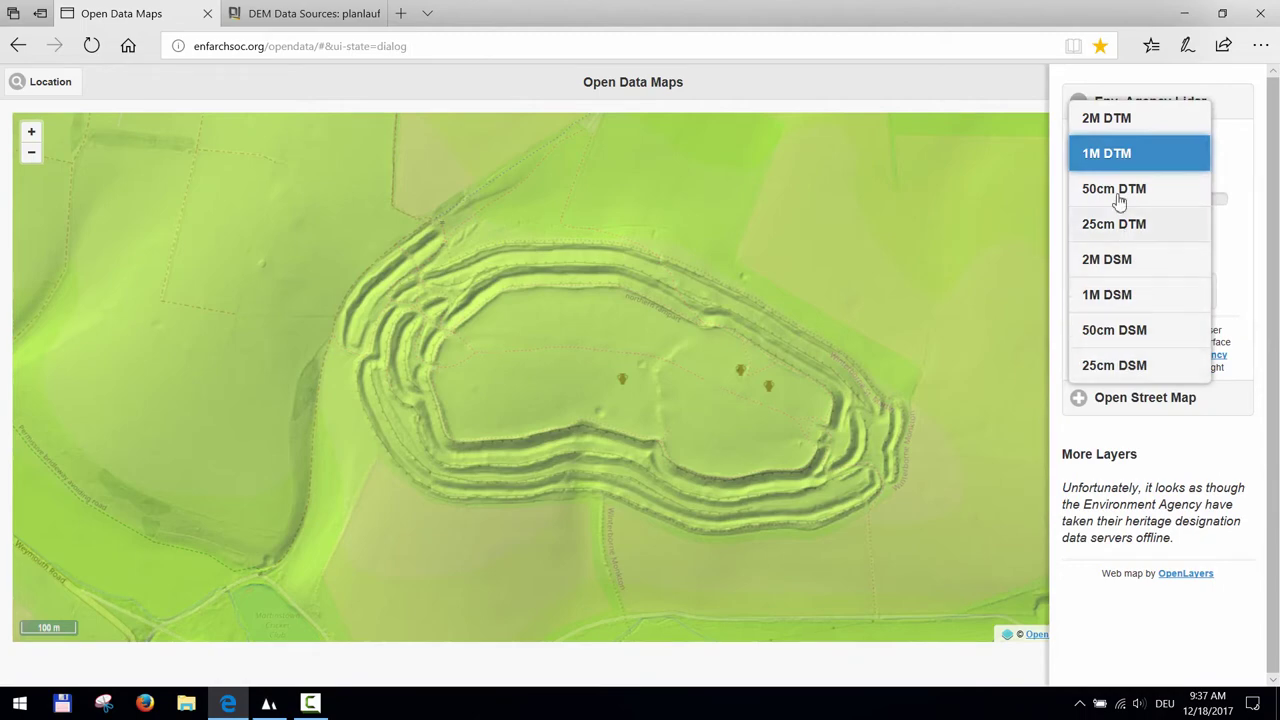
left_click(1114, 155)
left_click_drag(1166, 200, 1194, 212)
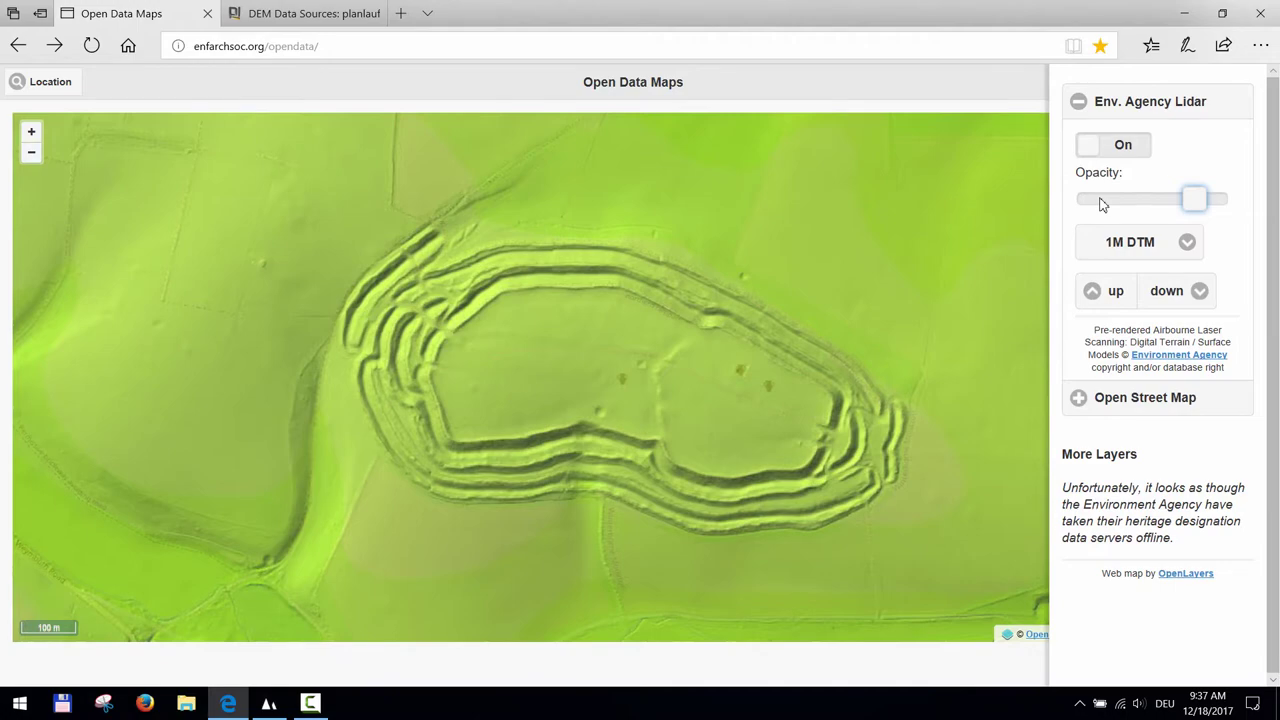
Open the United Kingdom / England data source from the planlauf DEM list in a new browser tab
left_click(305, 13)
scroll(549, 332, "down", 5)
scroll(549, 332, "down", 20)
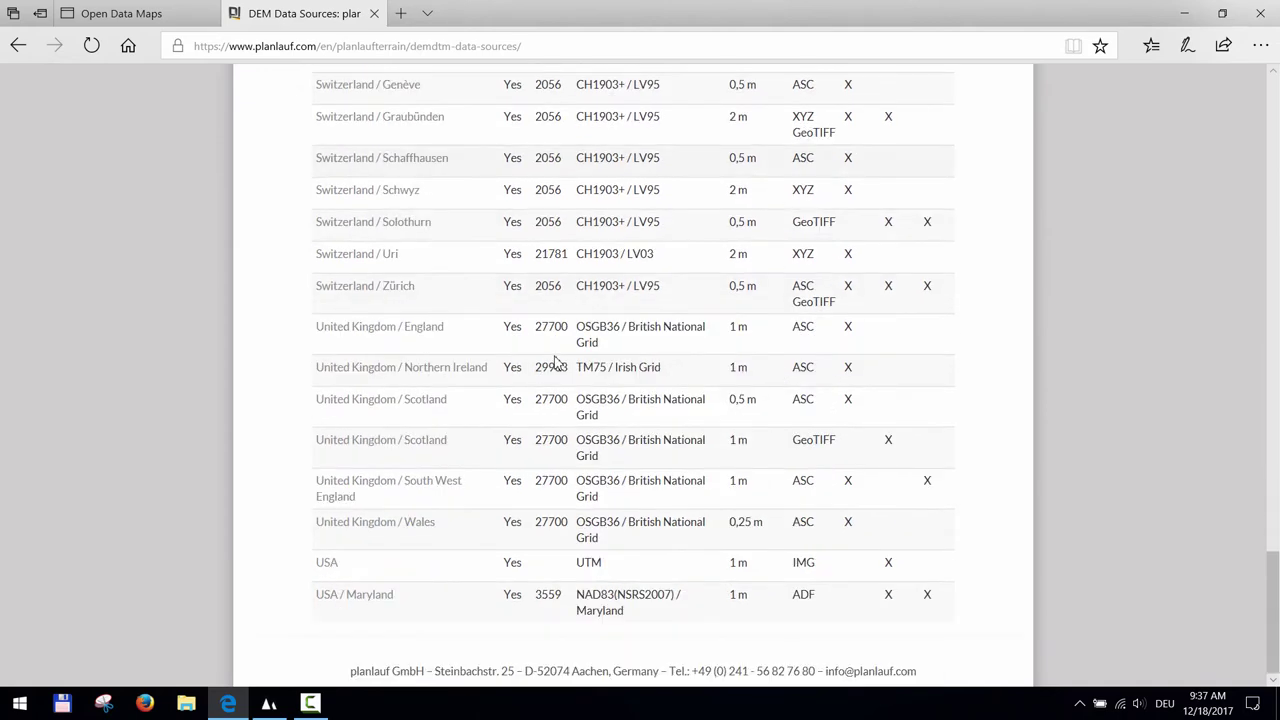
middle_click(420, 328)
left_click(451, 20)
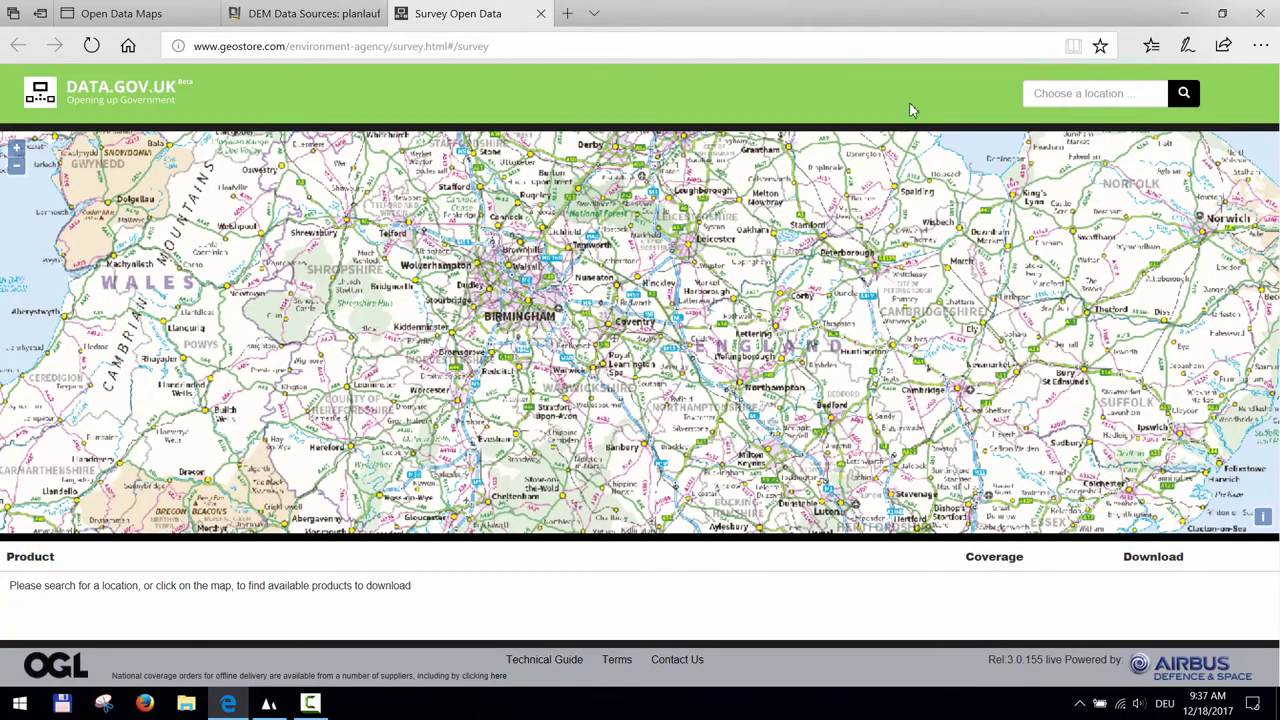
Find "Maiden Castle Rd, Dorchester" on the survey data map and bring grid square SY68 around Maiden Castle into view
left_click(1078, 95)
type("maide")
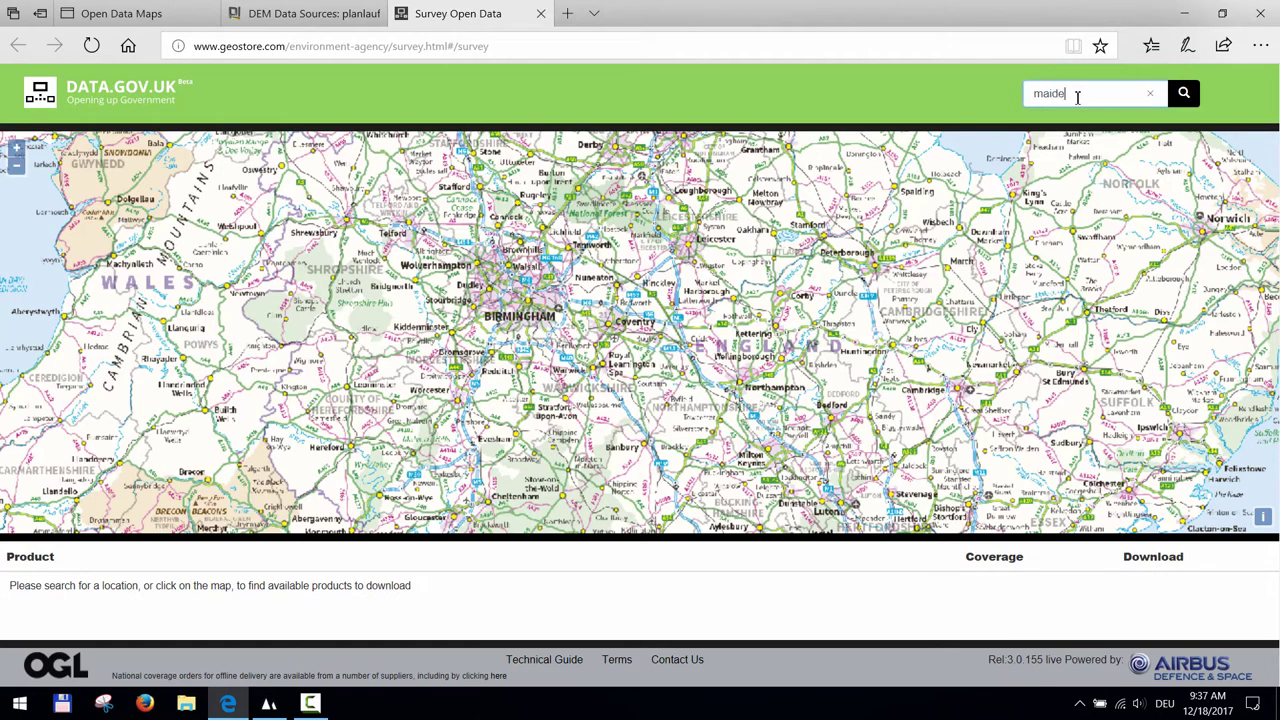
type("n castle")
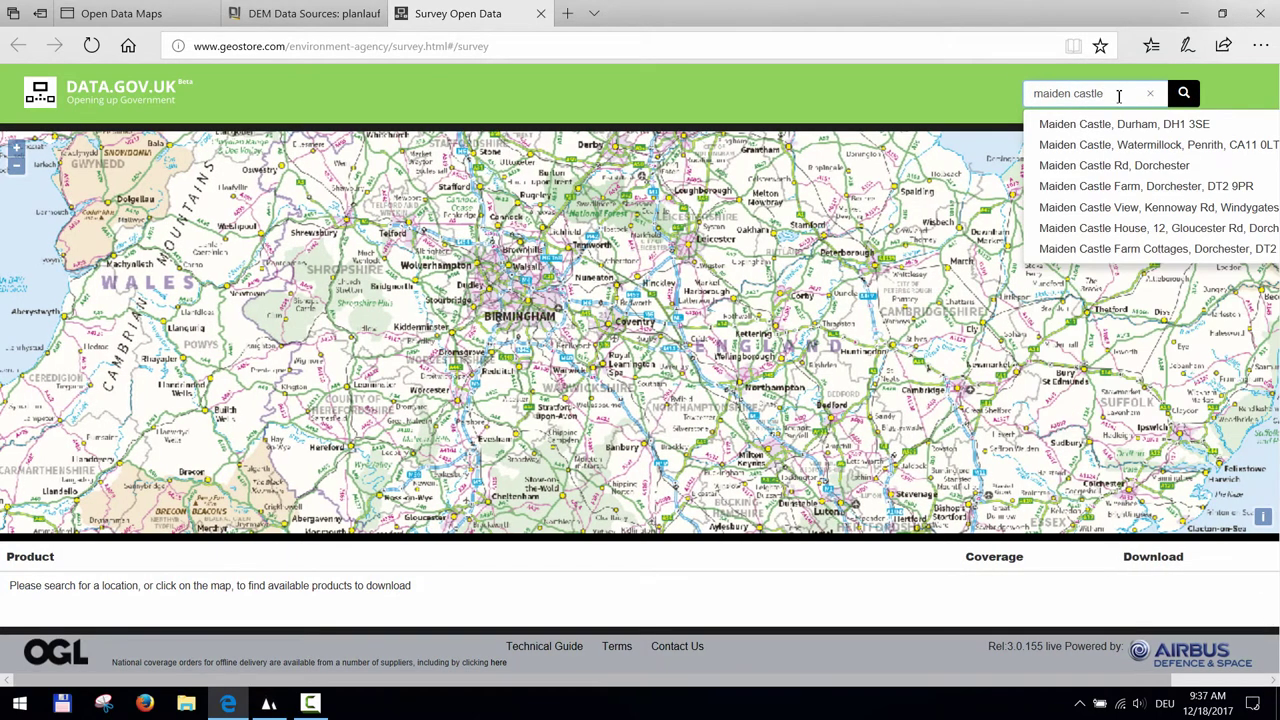
left_click(1116, 166)
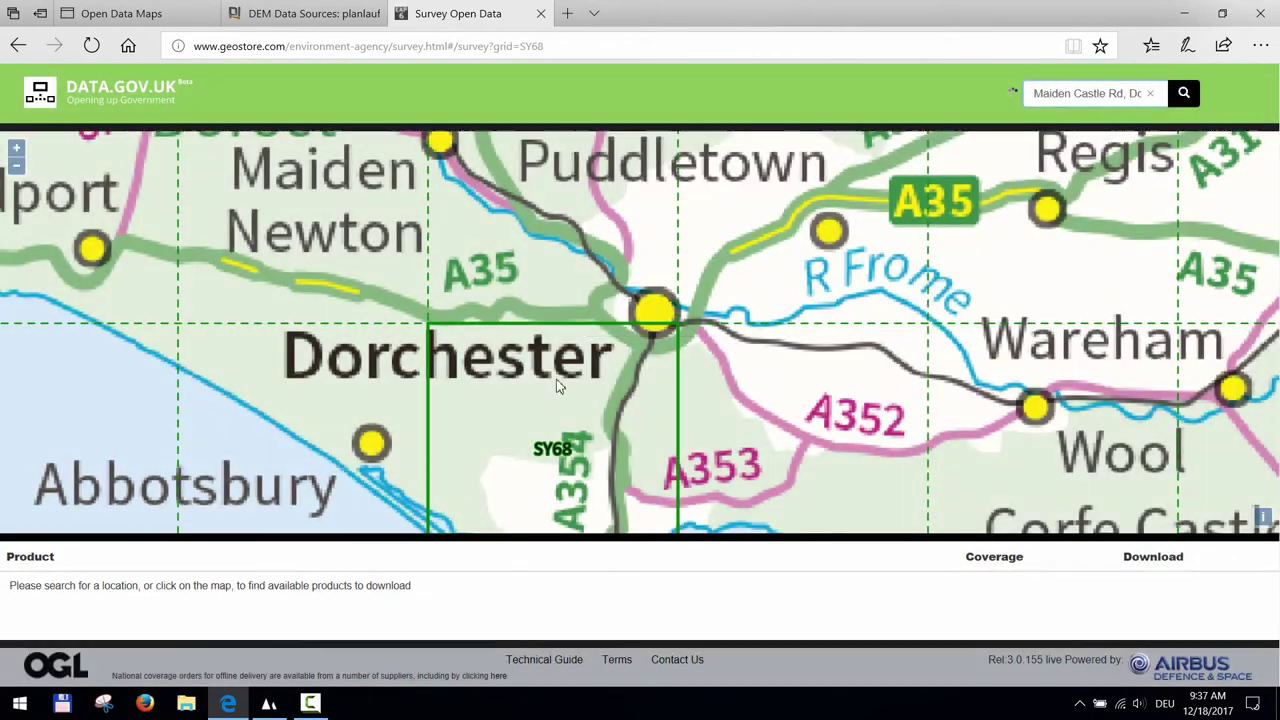
left_click_drag(558, 387, 564, 316)
scroll(588, 318, "up", 3)
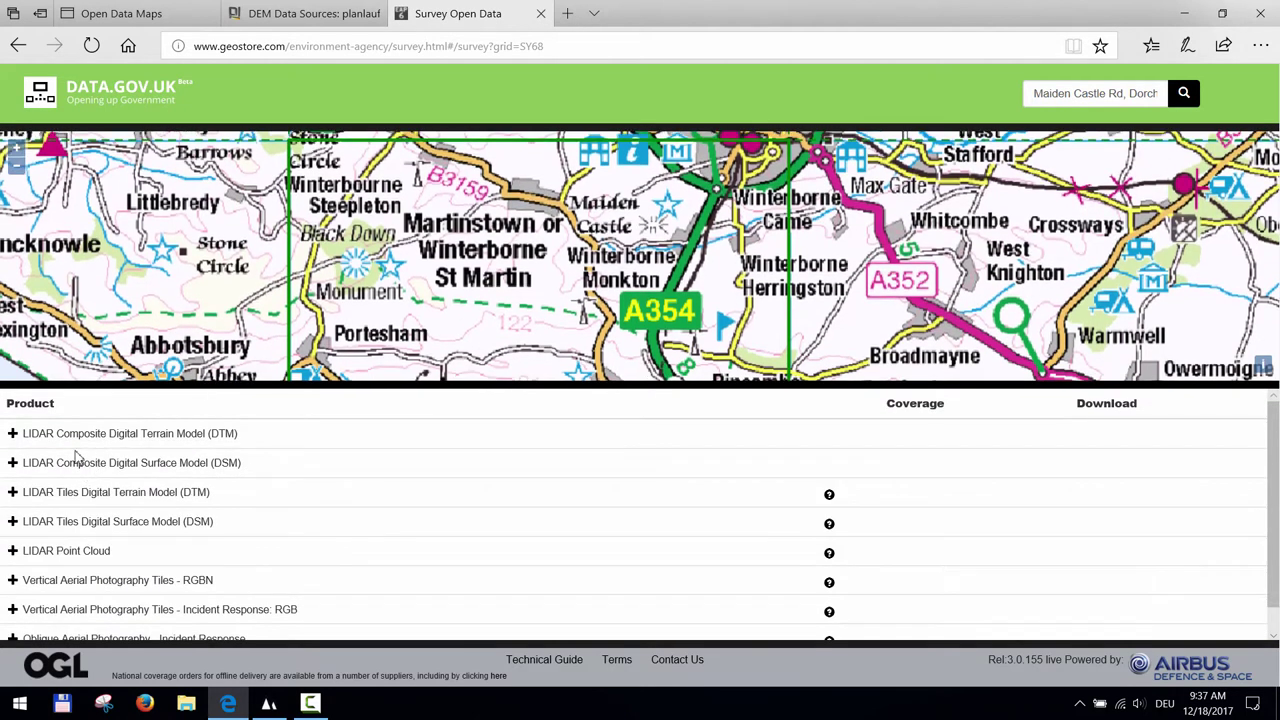
Download the 1 m LIDAR Composite DTM package LIDAR-DTM-1M-SY68ne.zip into the Terrain Models folder
left_click(13, 433)
scroll(126, 513, "down", 1)
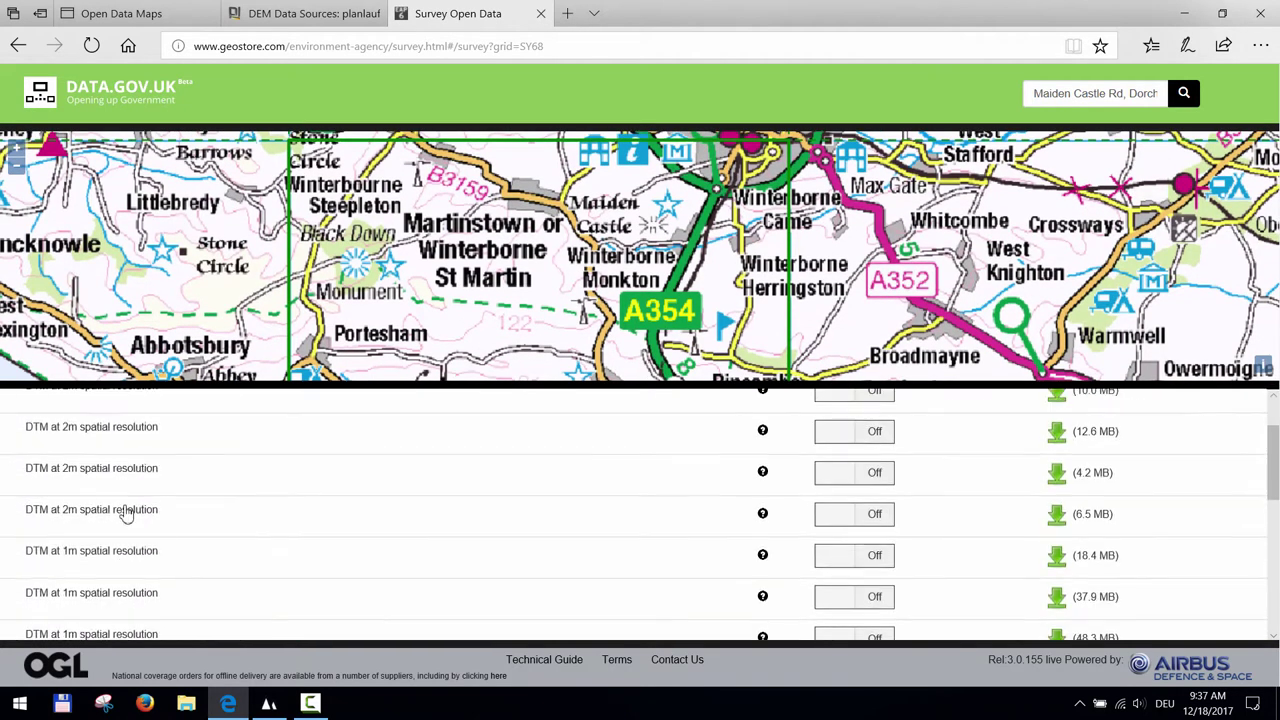
scroll(126, 513, "down", 2)
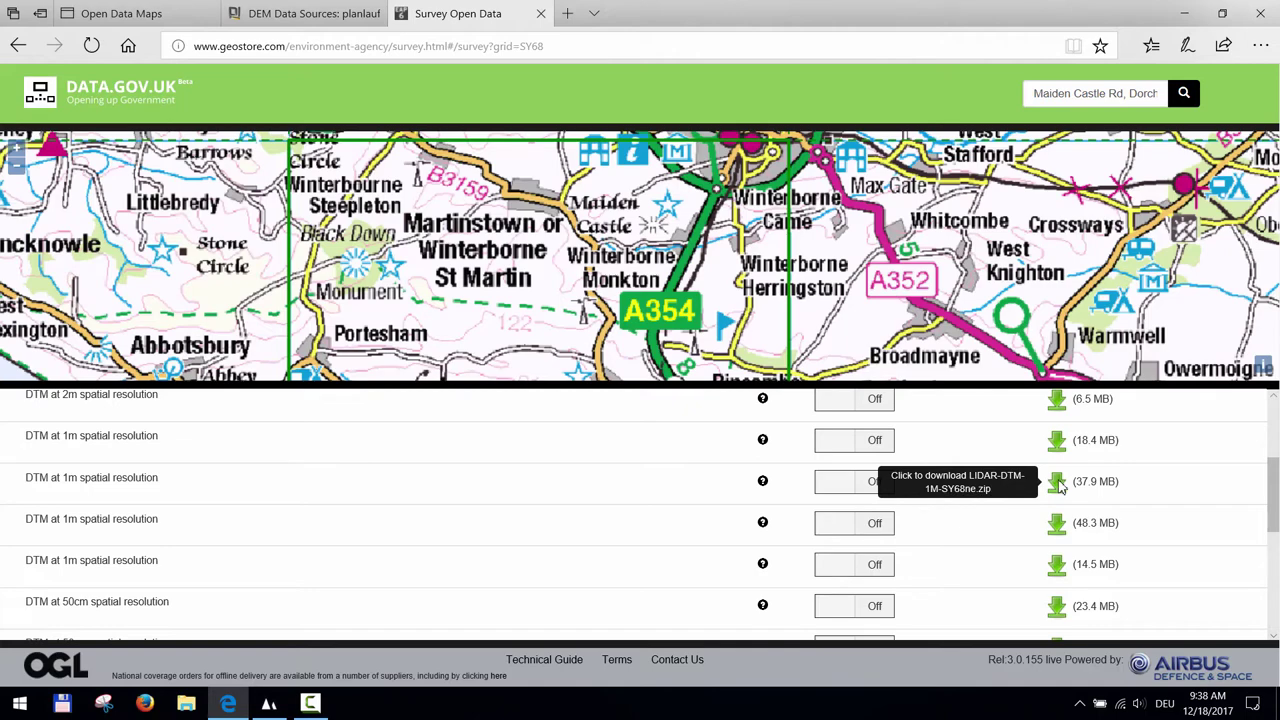
left_click(1057, 484)
left_click(874, 654)
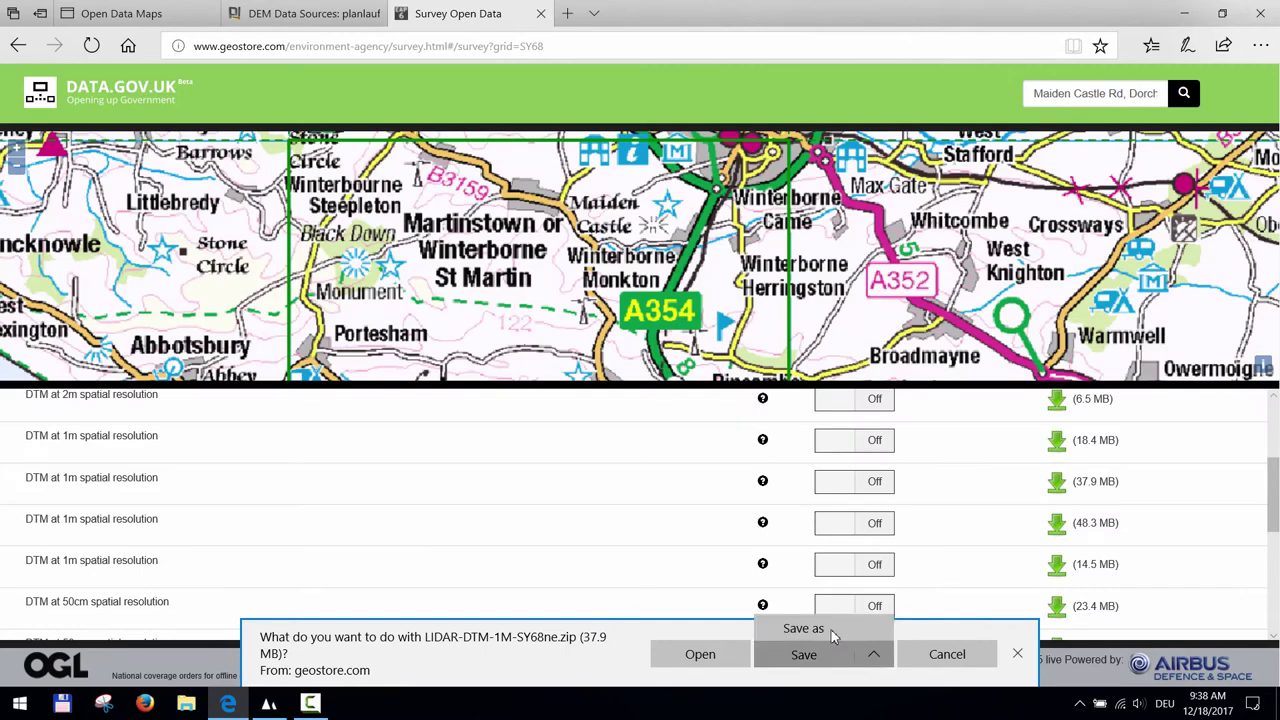
left_click(831, 629)
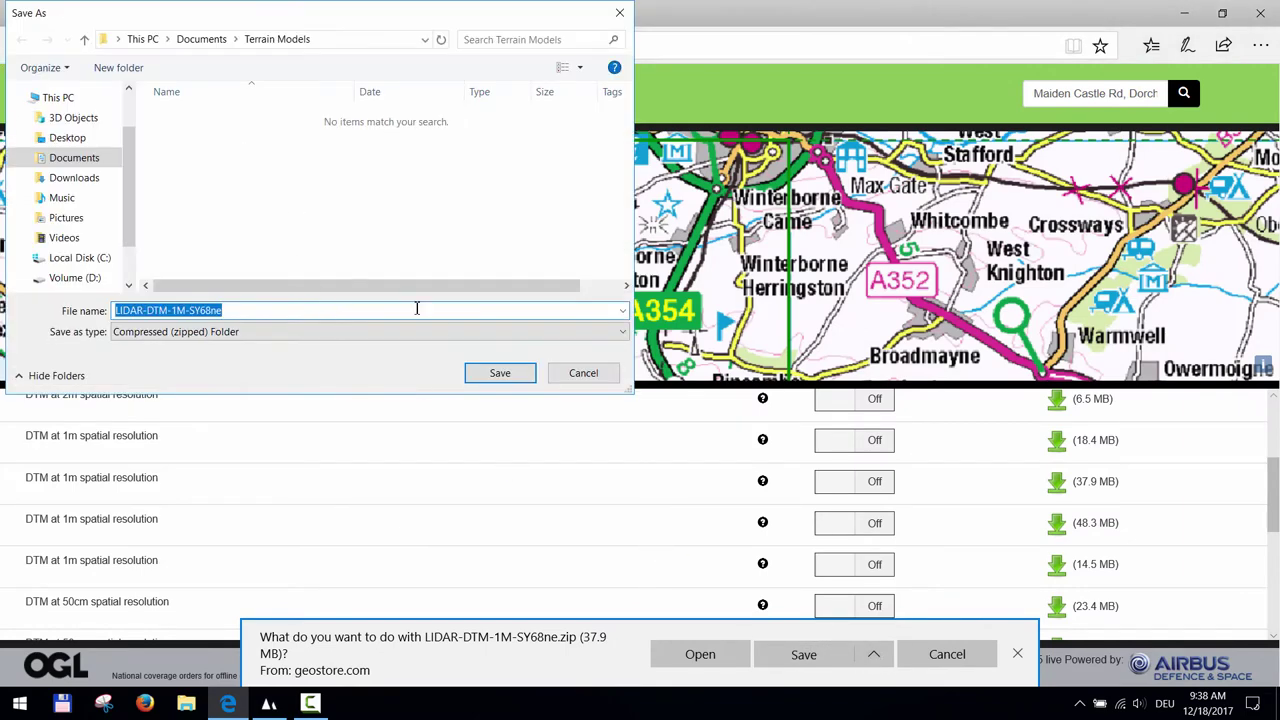
left_click(500, 373)
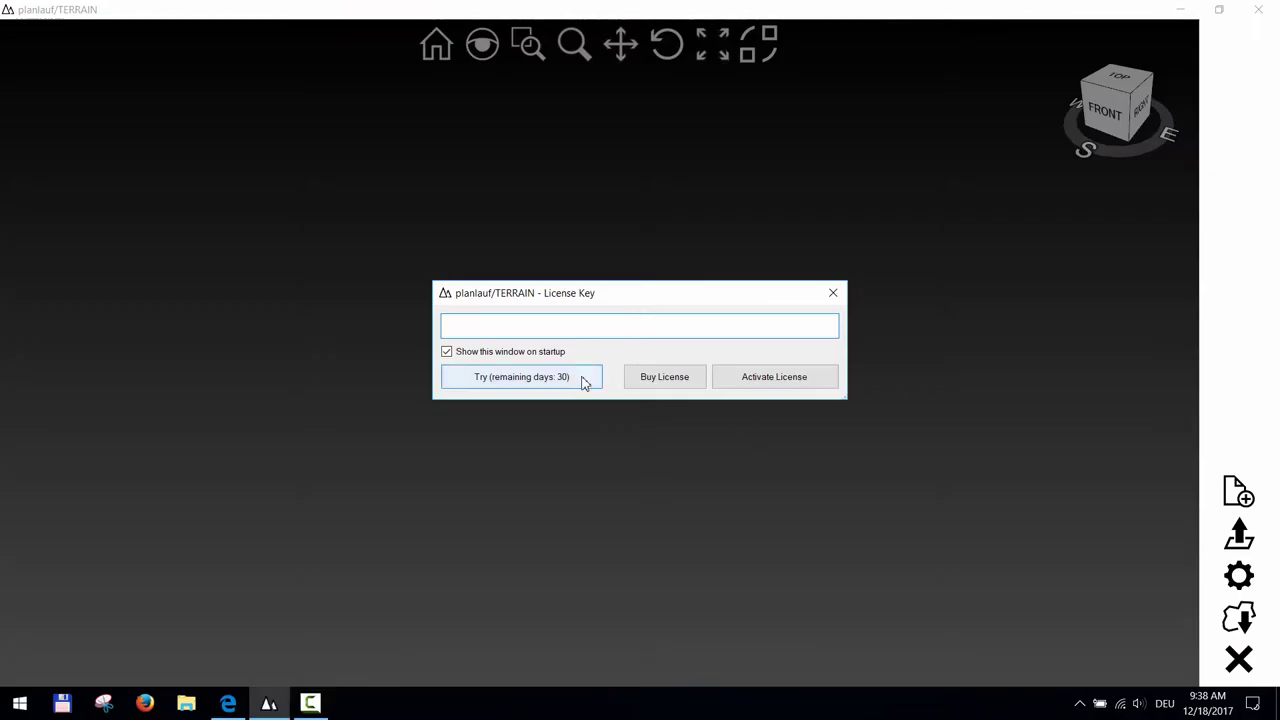
Start planlauf/TERRAIN in trial mode and open the zip package LIDAR-DTM-1M-SY68ne from the Terrain Models folder
left_click(565, 386)
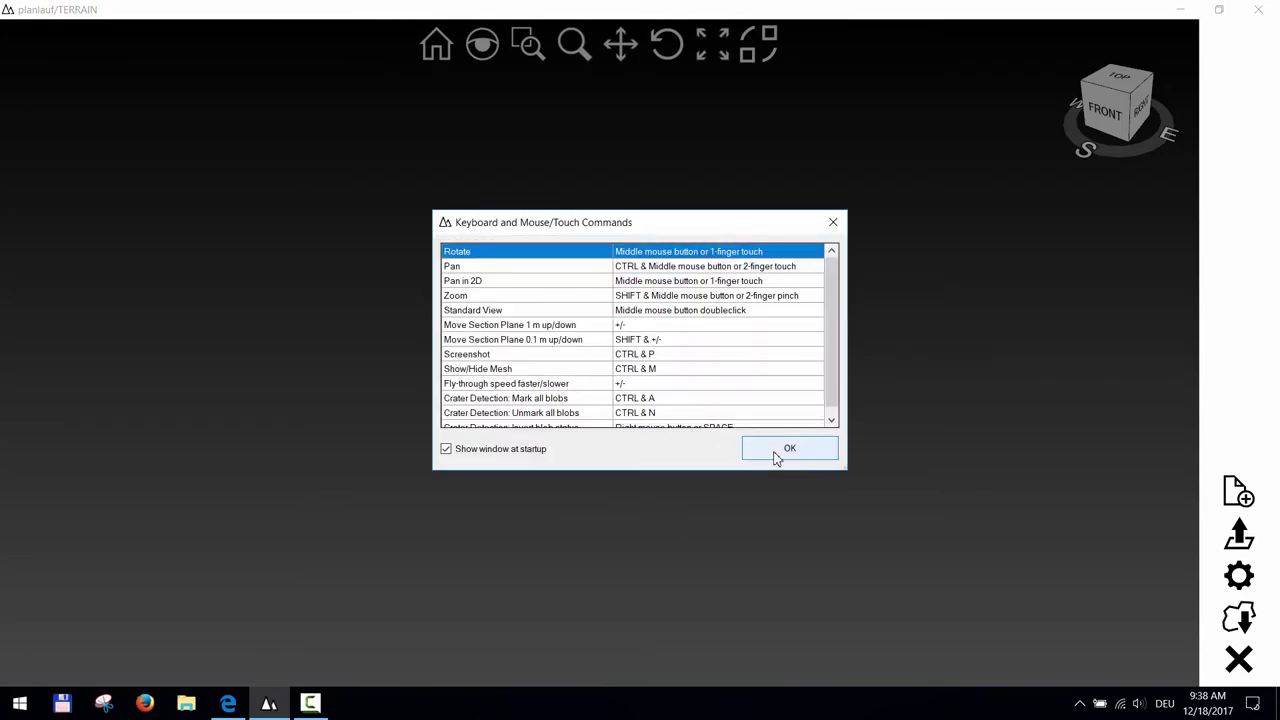
left_click(775, 457)
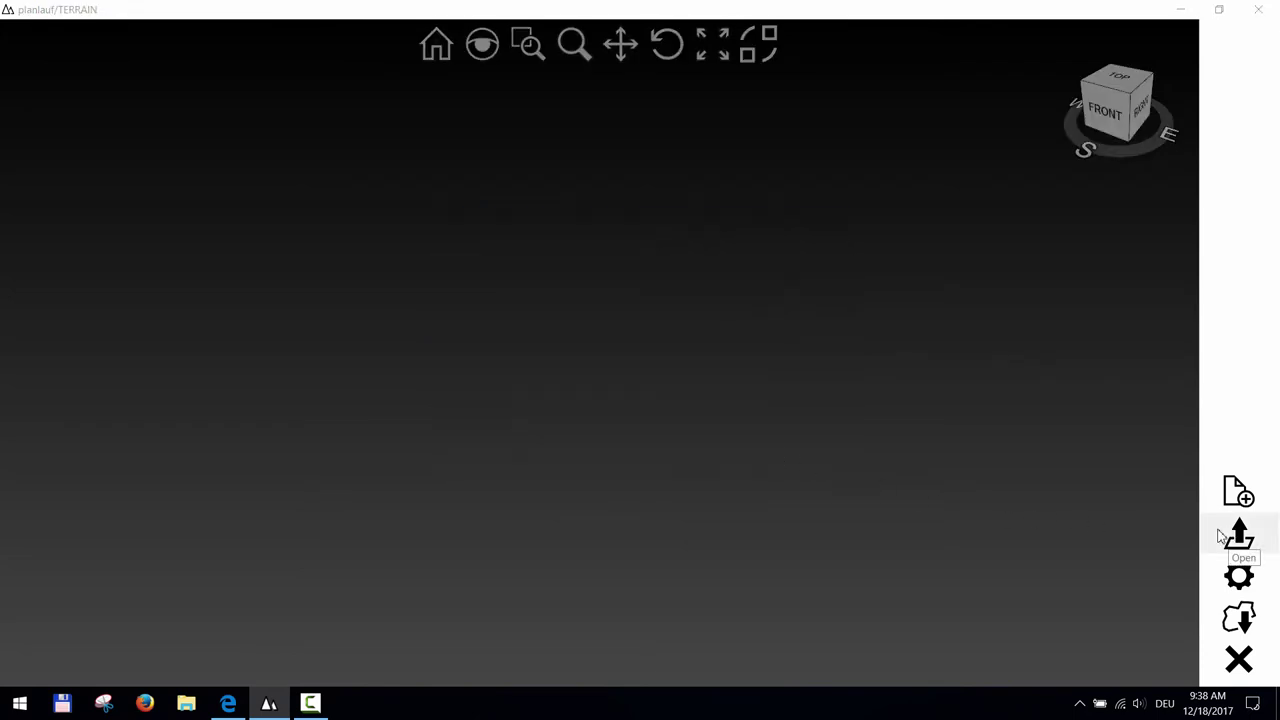
left_click(1238, 535)
left_click(556, 367)
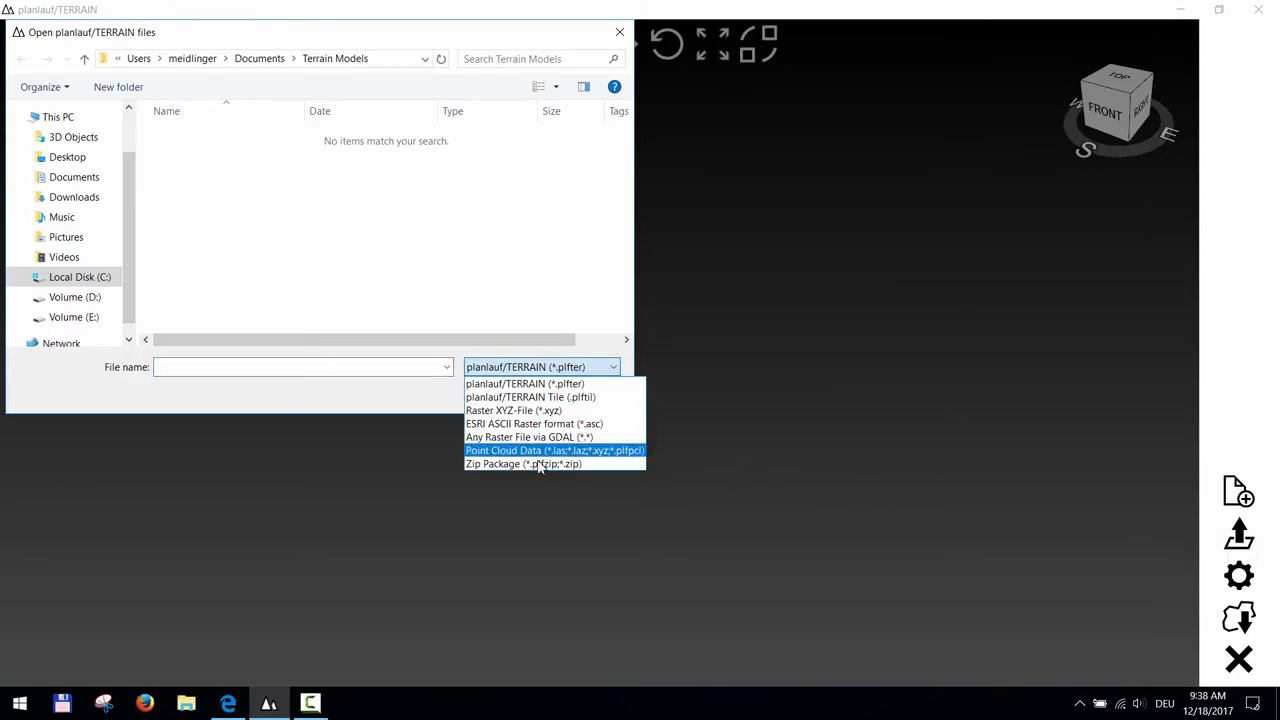
left_click(537, 464)
left_click(206, 137)
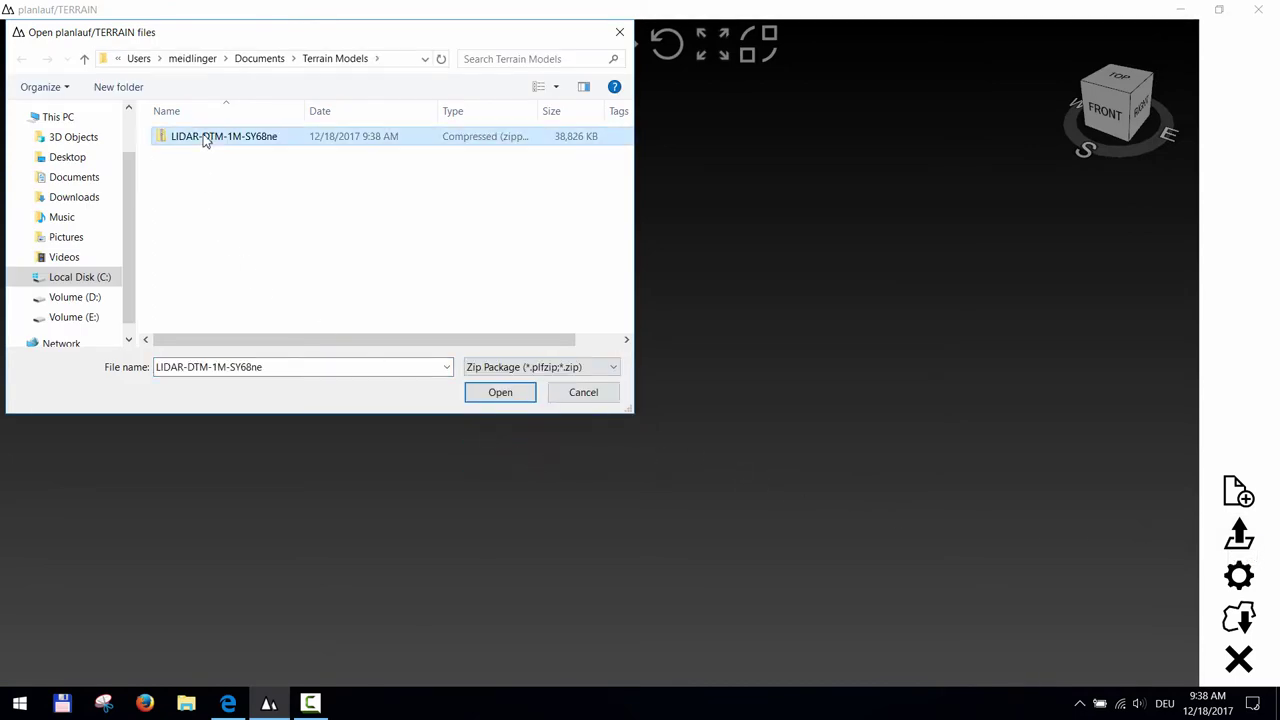
left_click(500, 392)
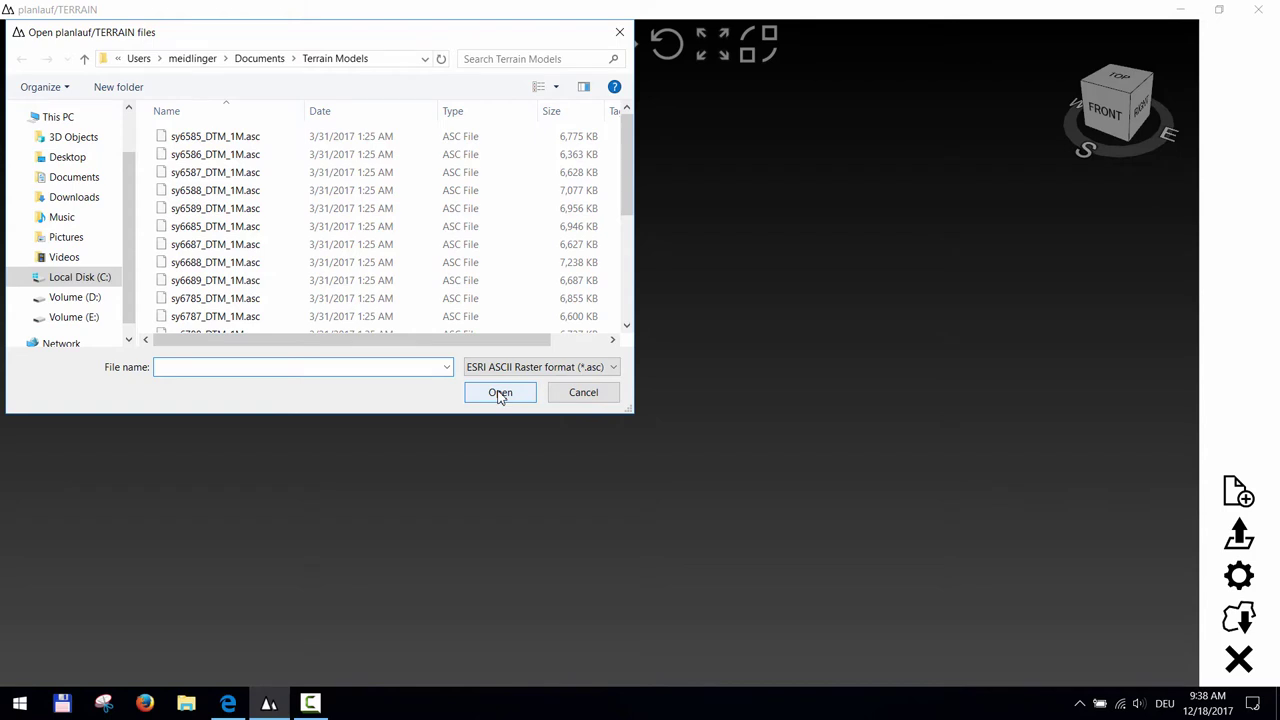
Select all the ESRI ASCII raster tiles in the package and open them together
left_click(240, 136)
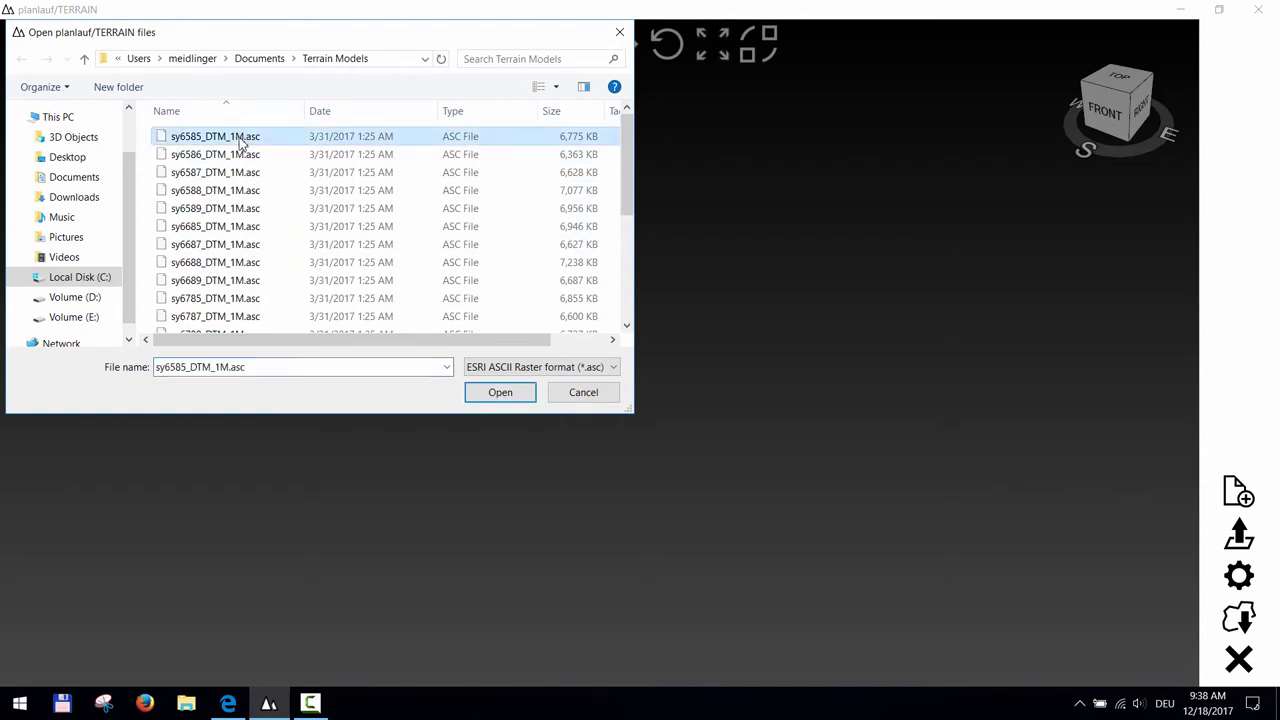
left_click(244, 190, "ctrl")
left_click(240, 246, "ctrl")
key("ctrl+a")
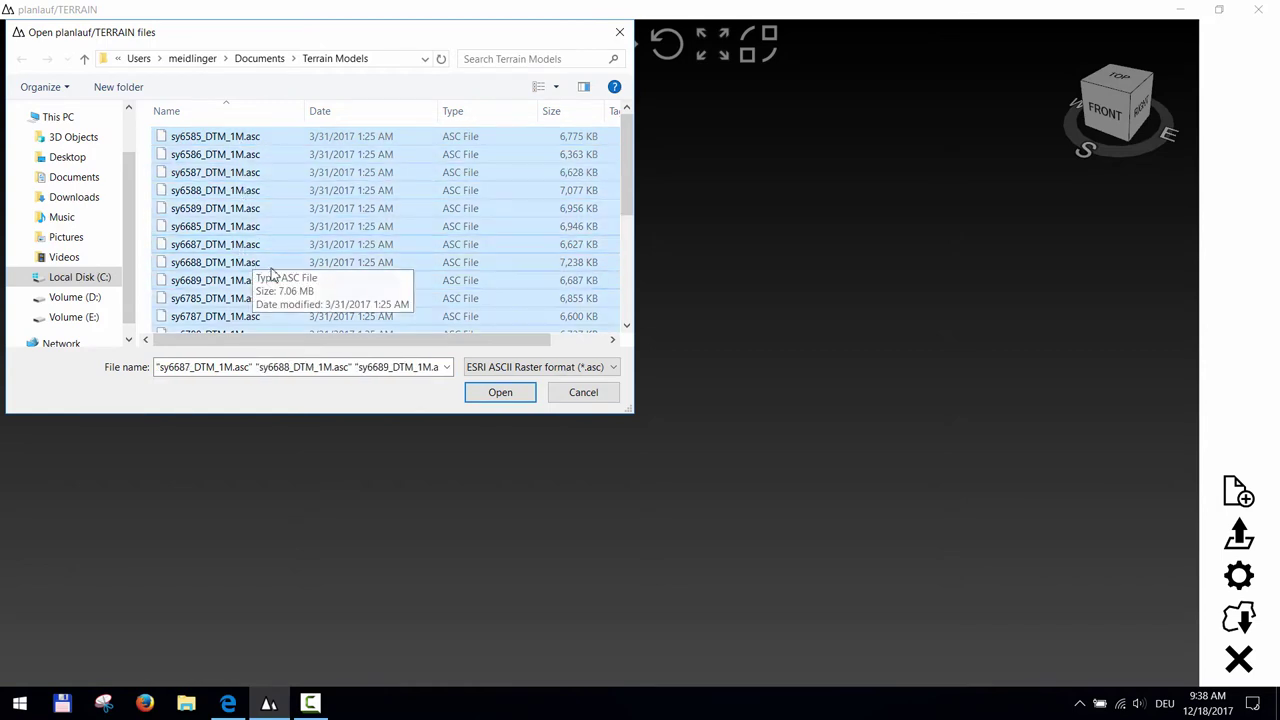
left_click(497, 393)
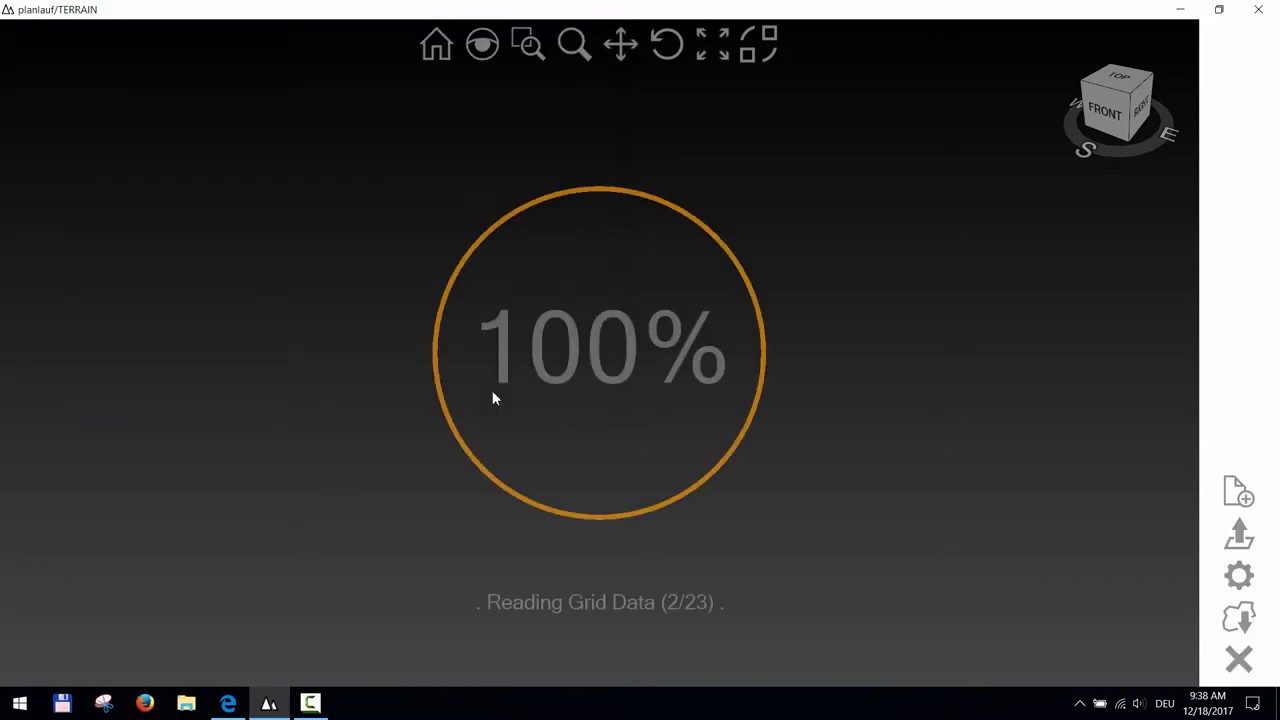
Set the grid mesh projection to United Kingdom, OSGB36, EPSG:27700
left_click_drag(508, 192, 828, 207)
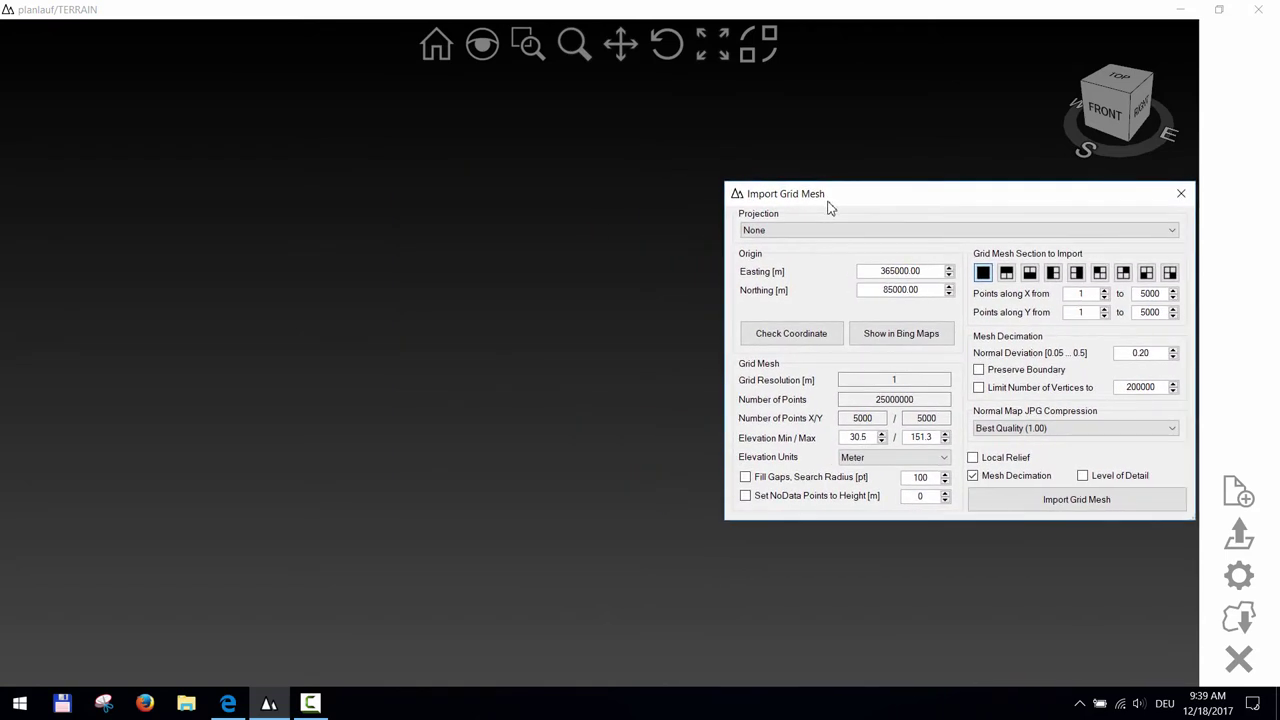
left_click(836, 230)
scroll(850, 300, "down", 7)
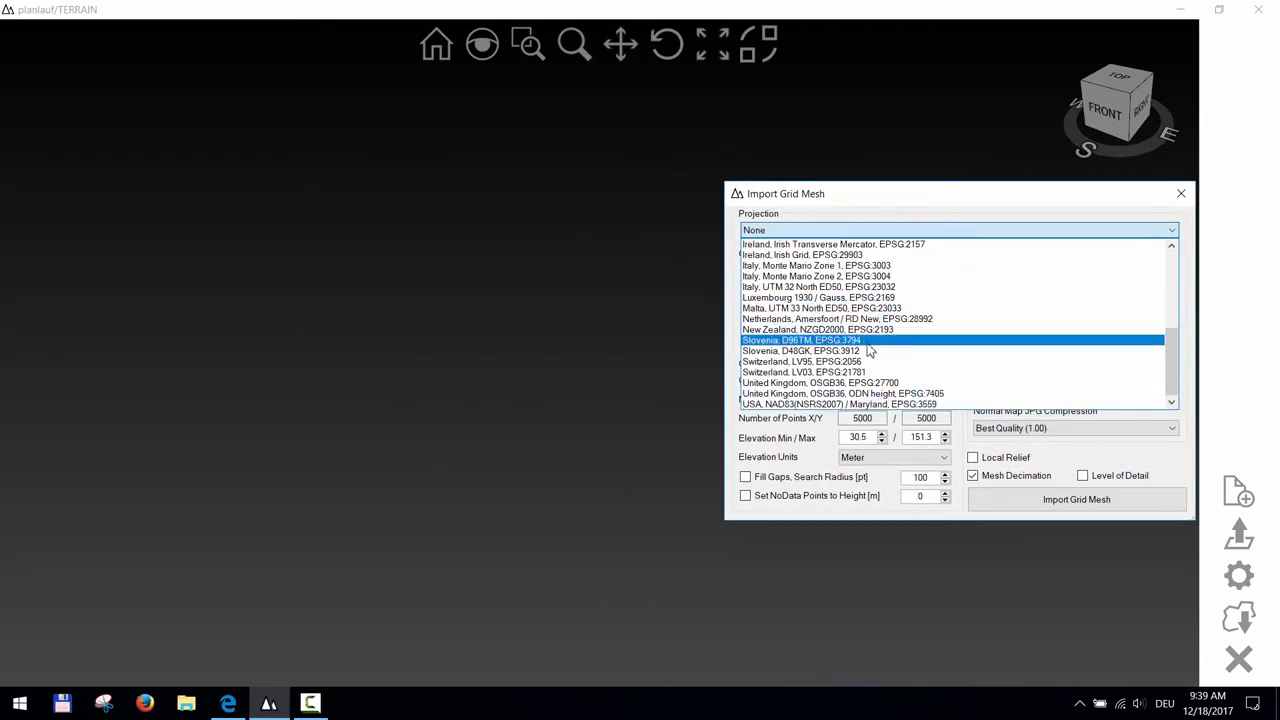
left_click(893, 386)
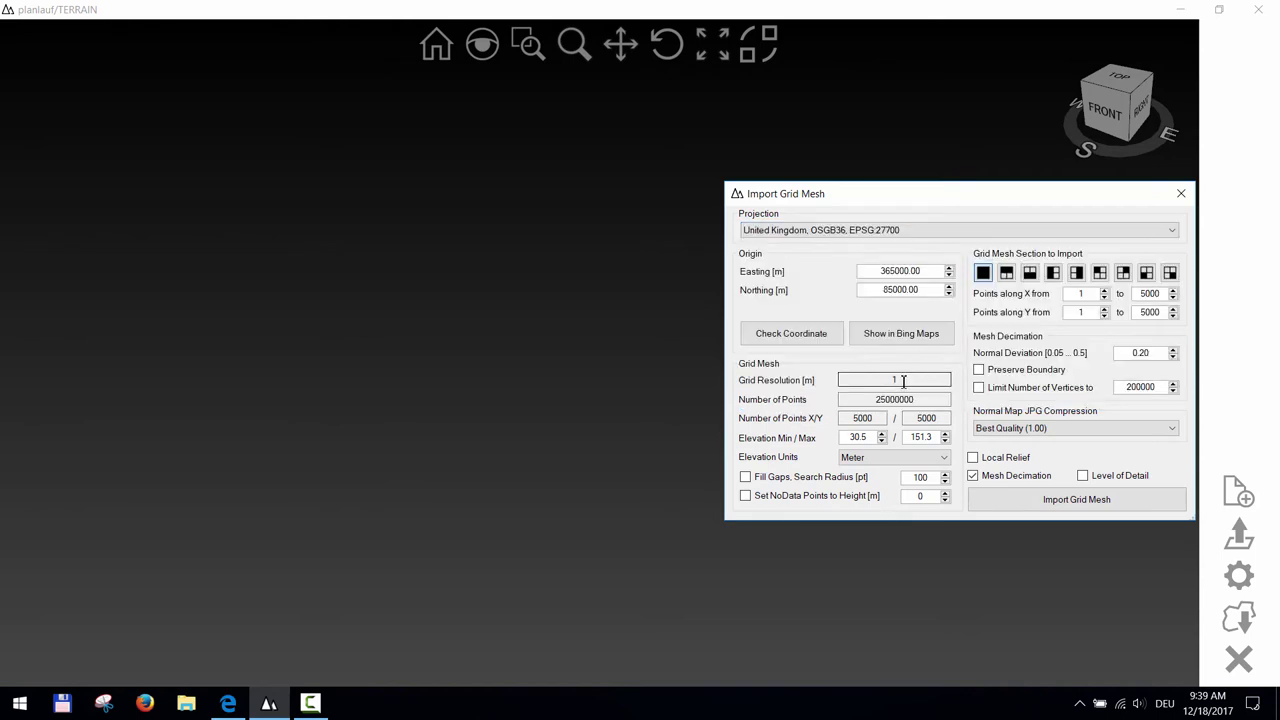
Show the grid in Bing Maps and crop the import section around Maiden Castle to points X 378–3495 and Y 1937–4805
left_click(906, 336)
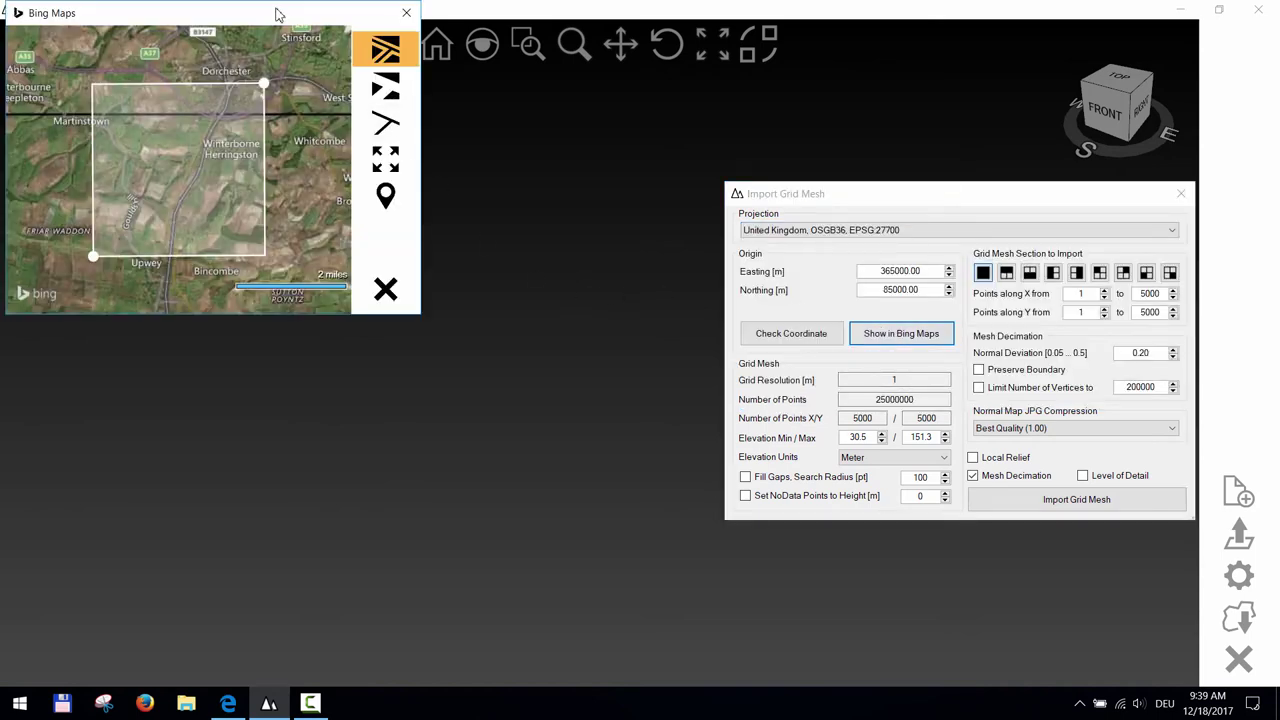
left_click_drag(262, 16, 276, 81)
left_click_drag(436, 378, 713, 646)
scroll(307, 352, "up", 1)
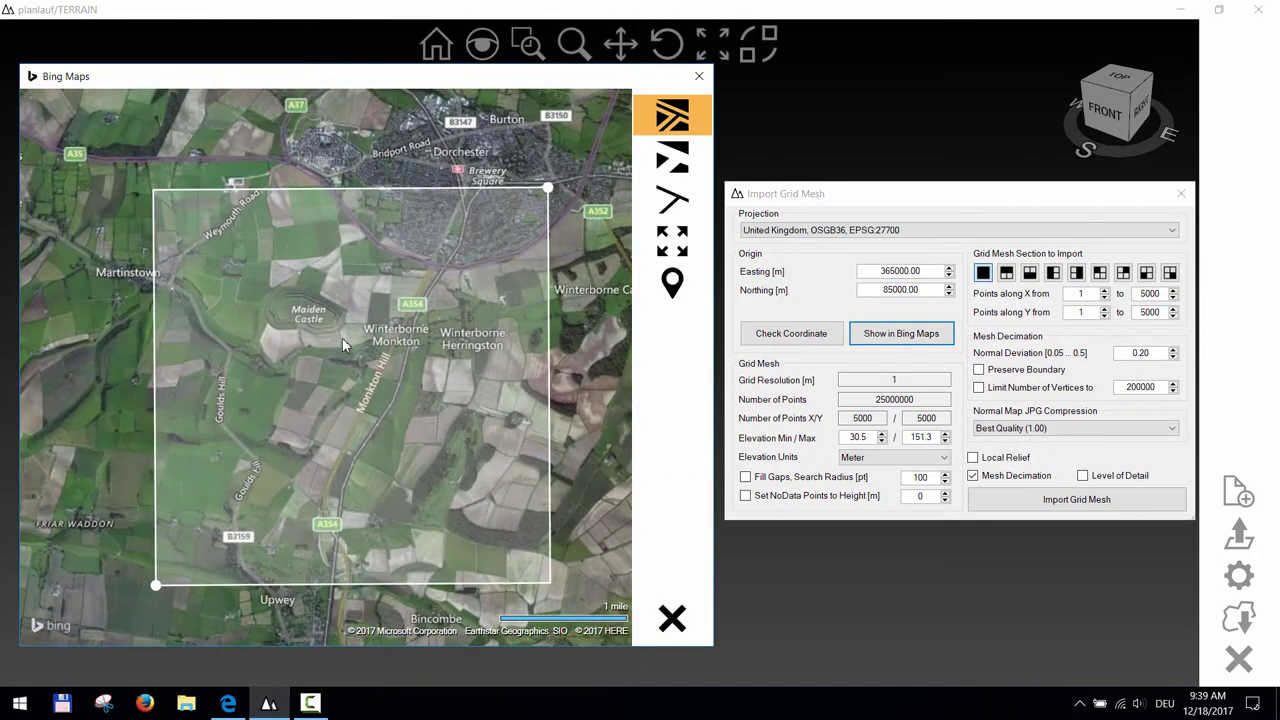
mouse_move(157, 587)
left_mouse_down()
mouse_move(266, 363)
mouse_move(184, 432)
left_mouse_up()
left_click_drag(548, 188, 430, 205)
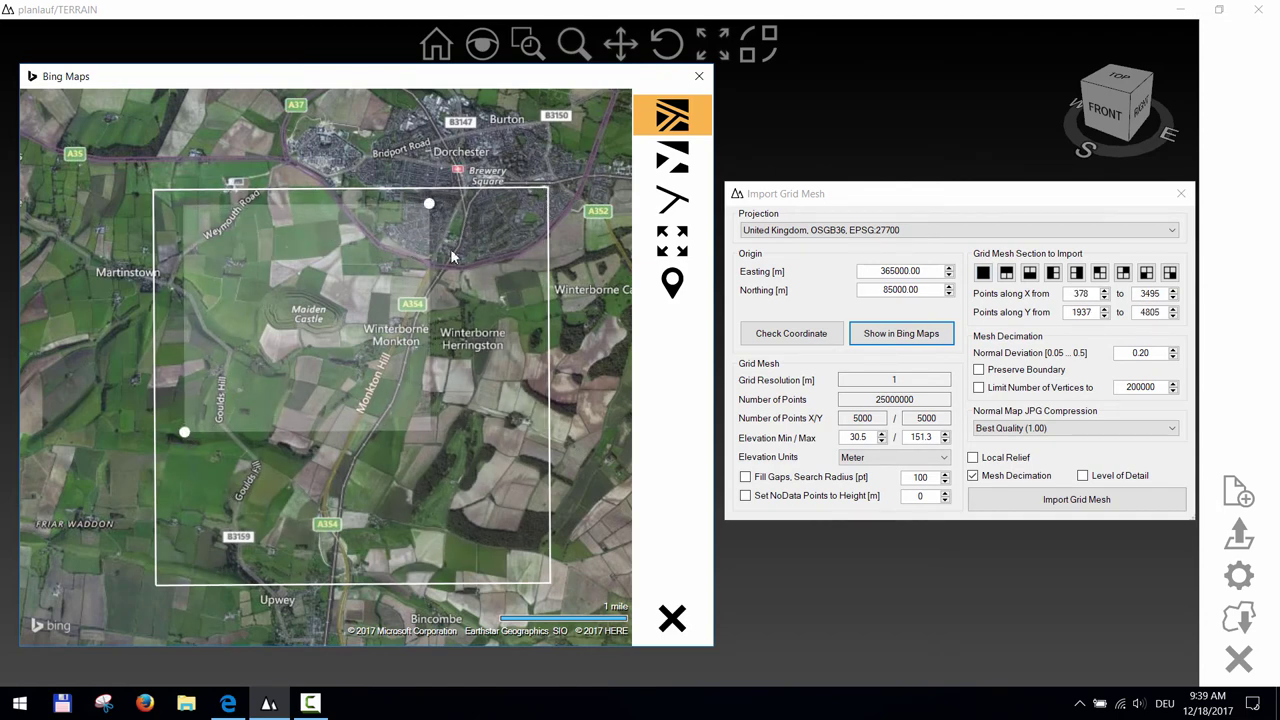
Enable Local Relief for the import and move its preview area onto Maiden Castle
left_click(988, 461)
left_click(988, 462)
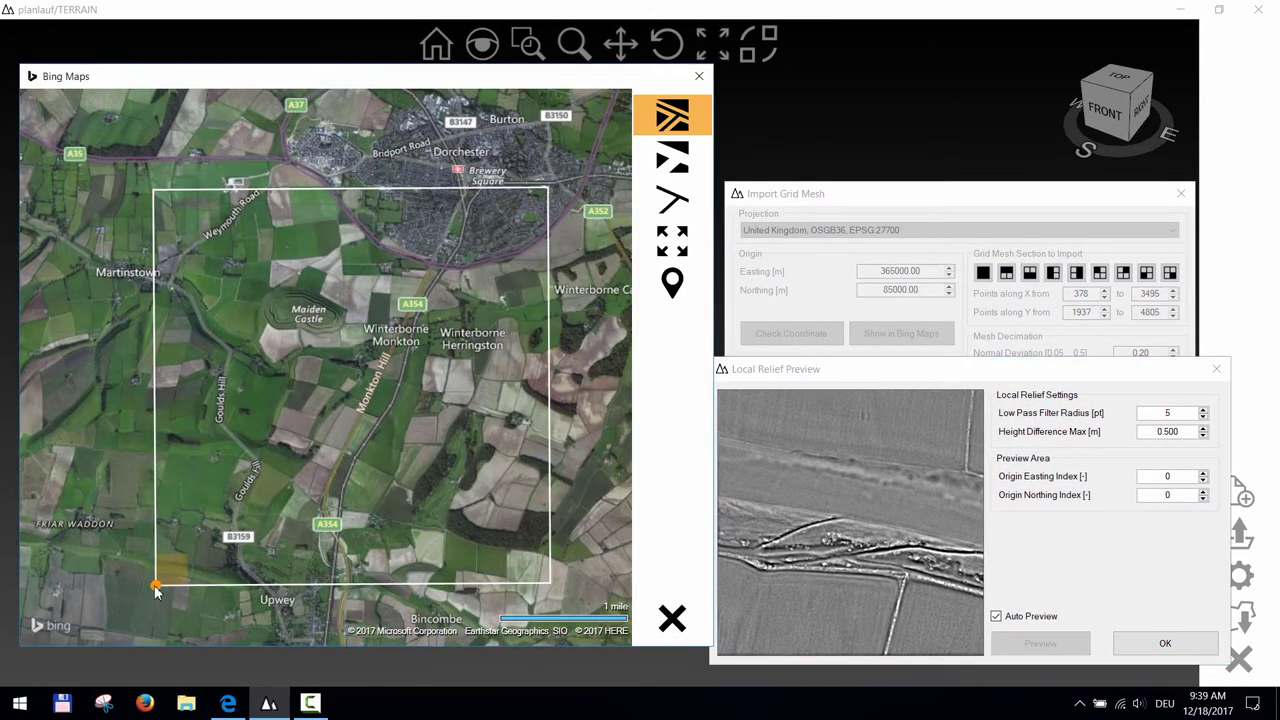
mouse_move(156, 585)
left_mouse_down()
mouse_move(278, 333)
mouse_move(291, 336)
left_mouse_up()
Set the local relief's maximum height difference to 0.200 m and low pass filter radius to 8 pt, and accept the settings
left_click(1204, 436)
left_click(1204, 436)
left_click(1204, 436)
left_click(1204, 436)
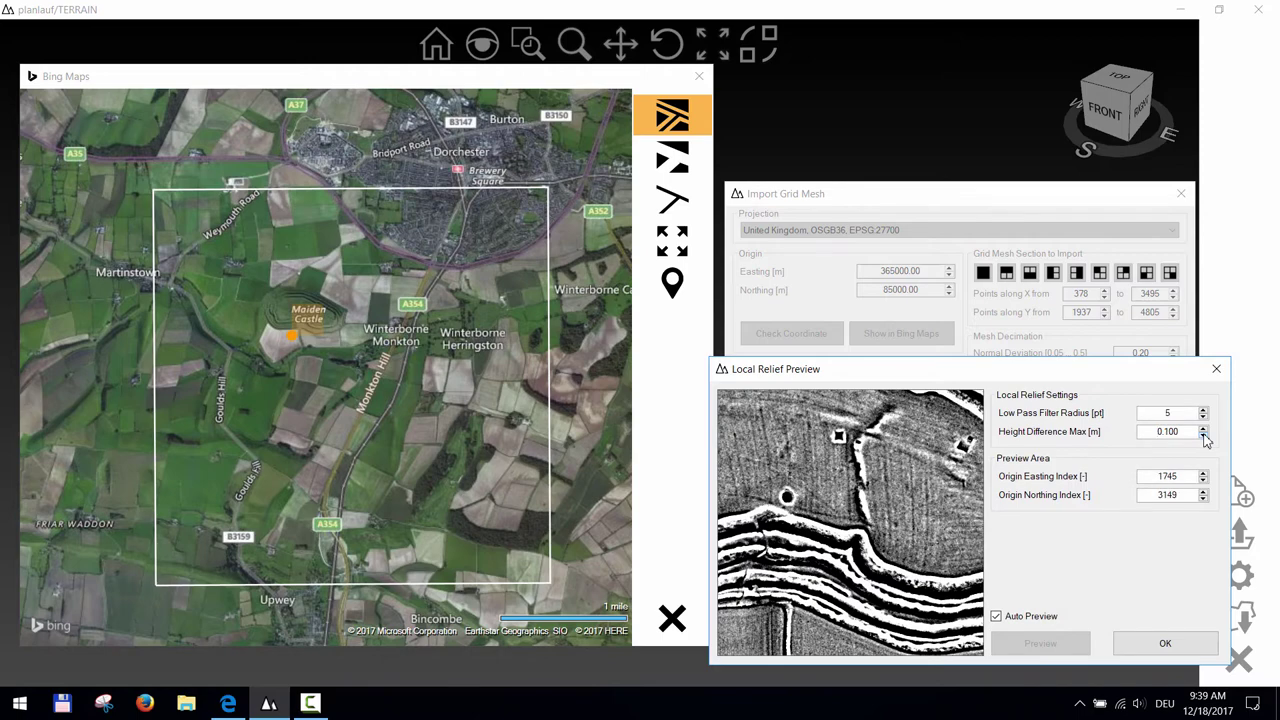
left_click(1204, 429)
left_click(1203, 412)
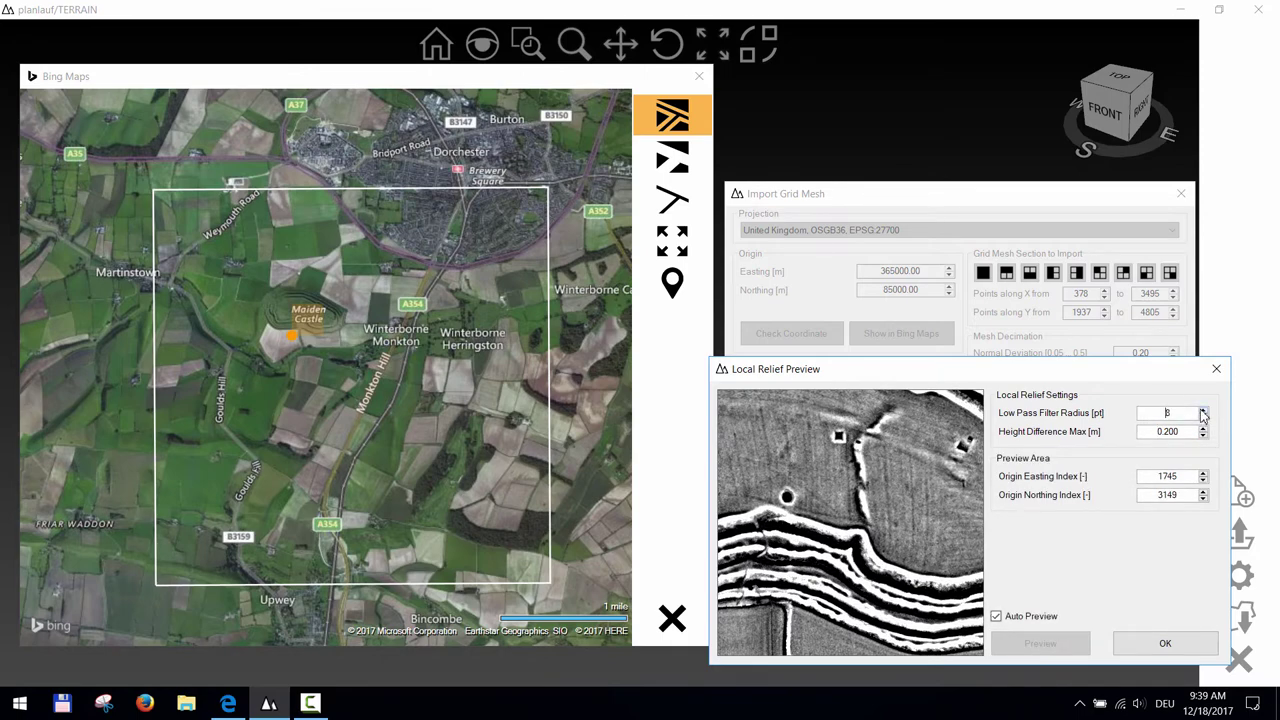
left_click(1148, 643)
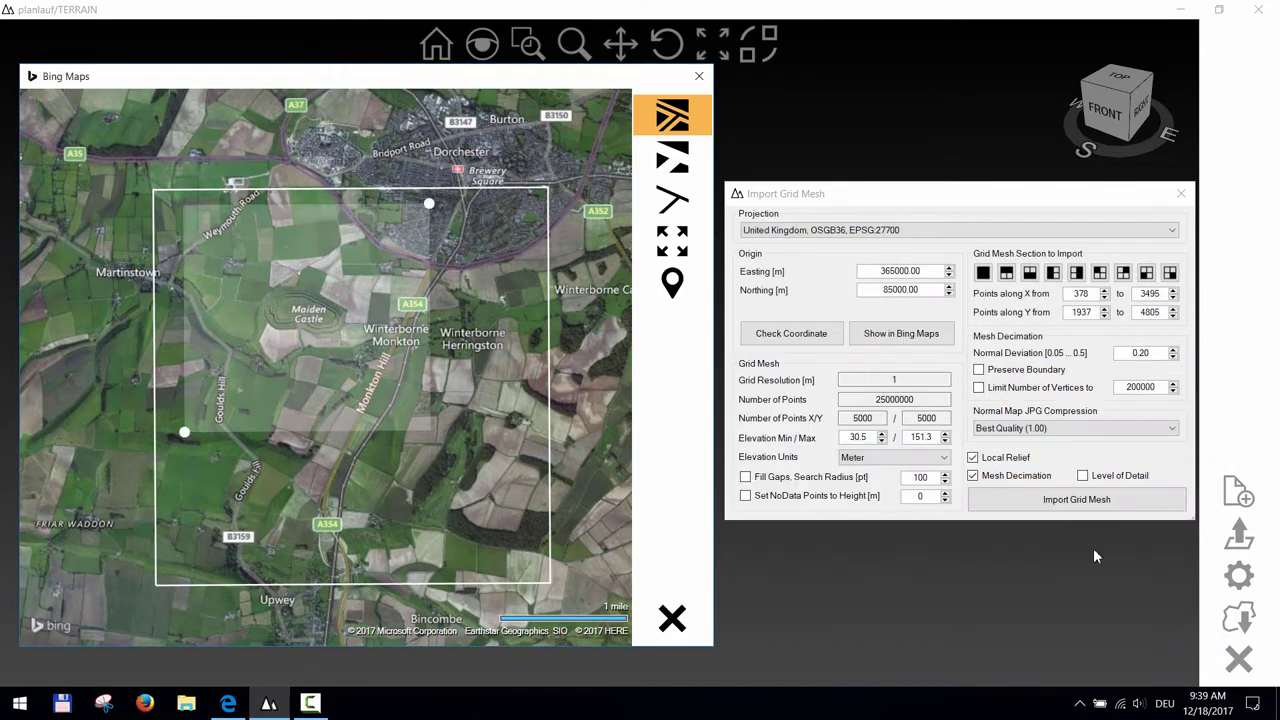
Import the cropped Maiden Castle section of the grid mesh with Local Relief and Mesh Decimation enabled
left_click(1138, 352)
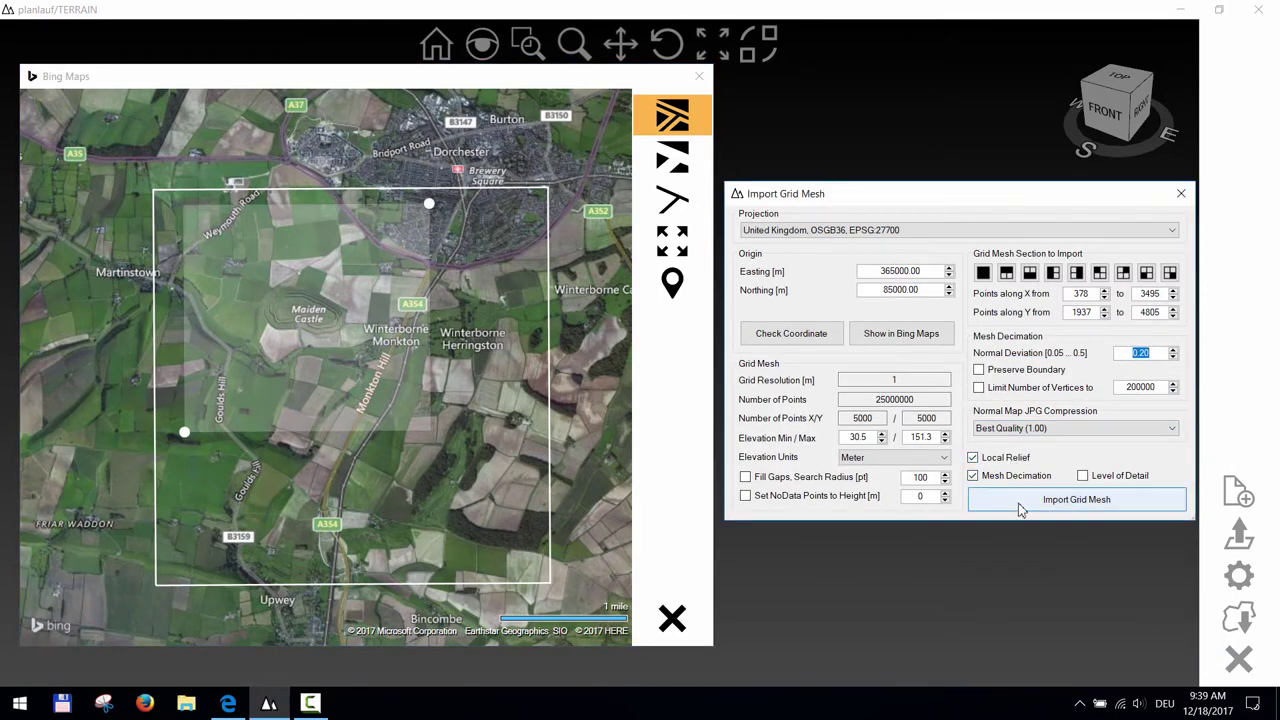
left_click(827, 481)
left_click(1049, 502)
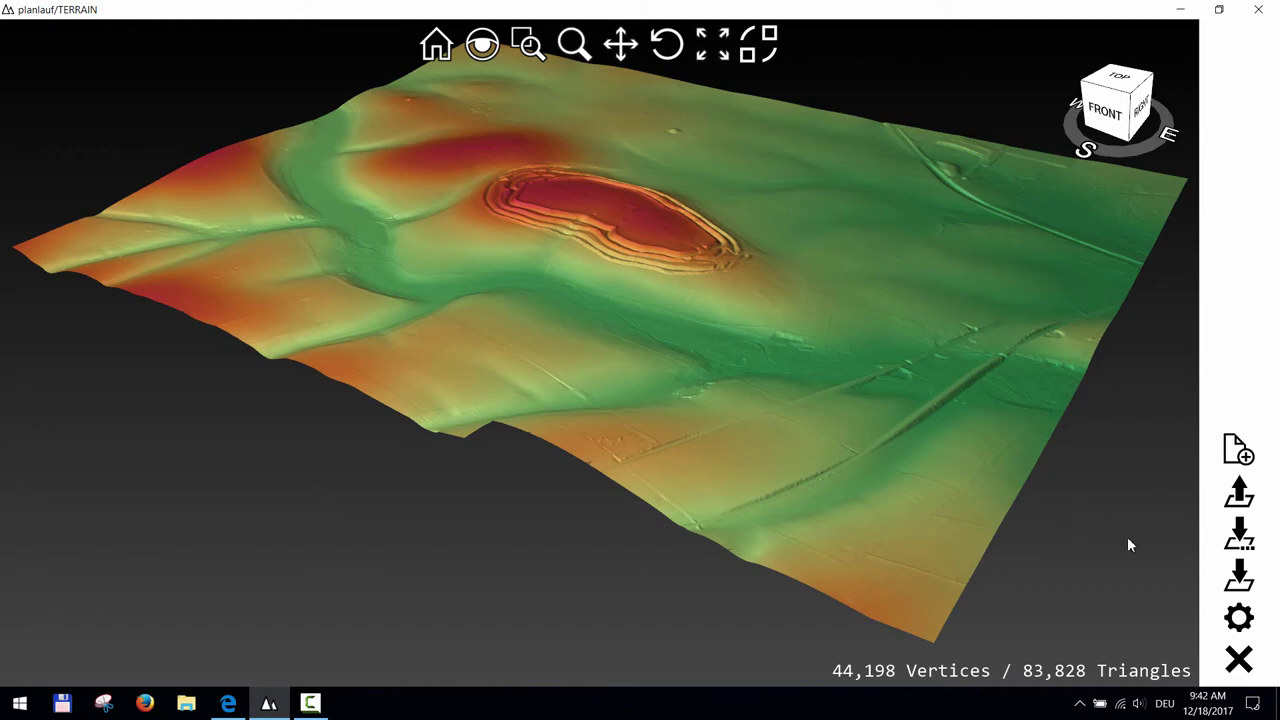
Save the imported terrain tile as MaidenCastle in the Terrain Models folder
left_click(1238, 575)
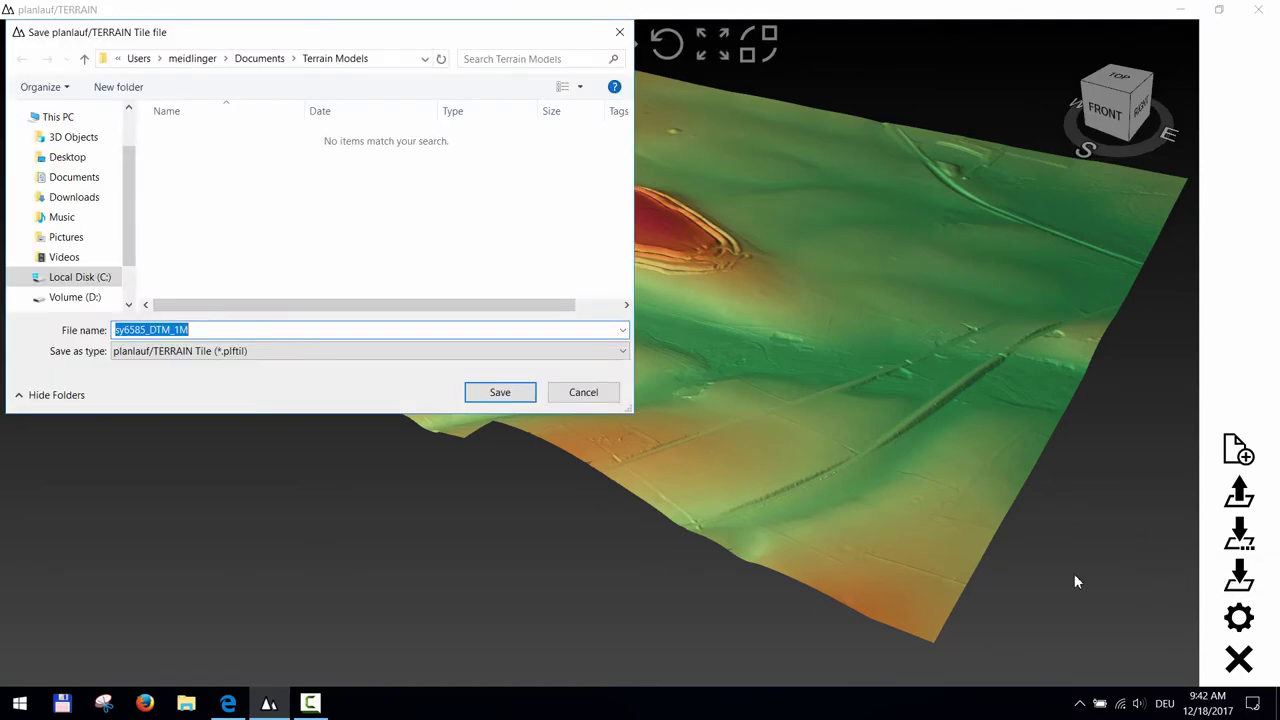
type("MaidenCastle")
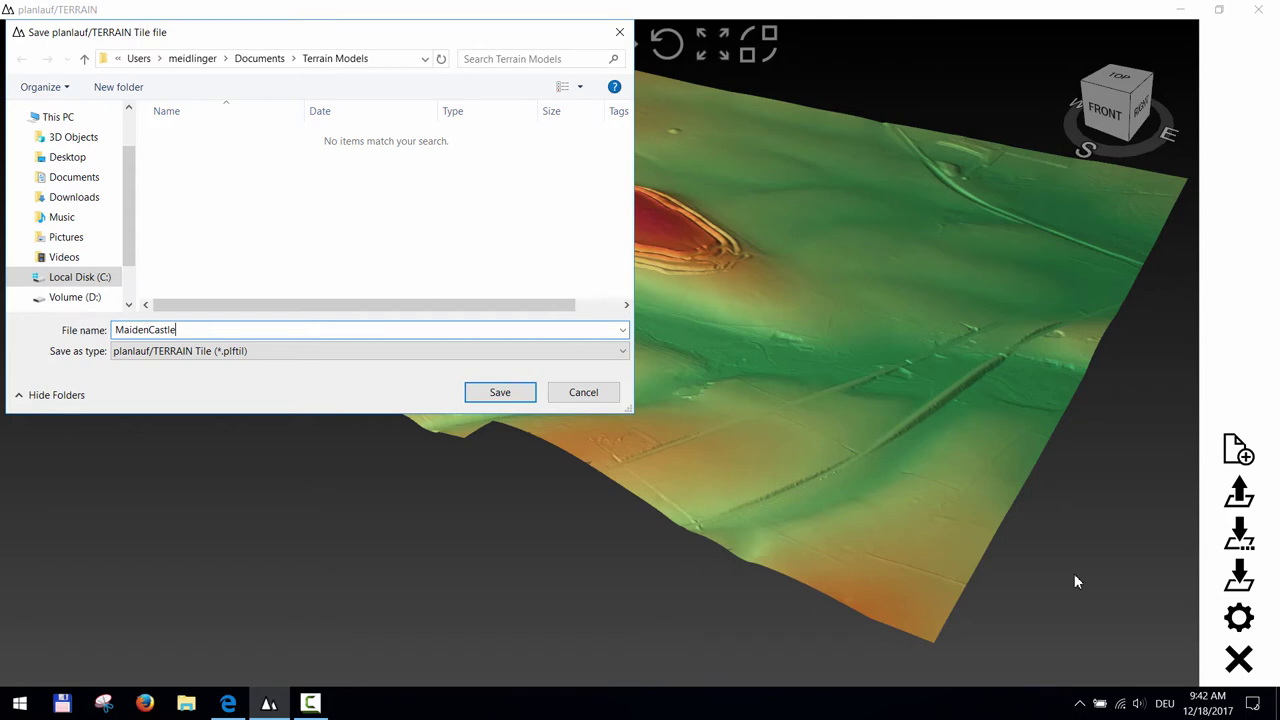
key("Return")
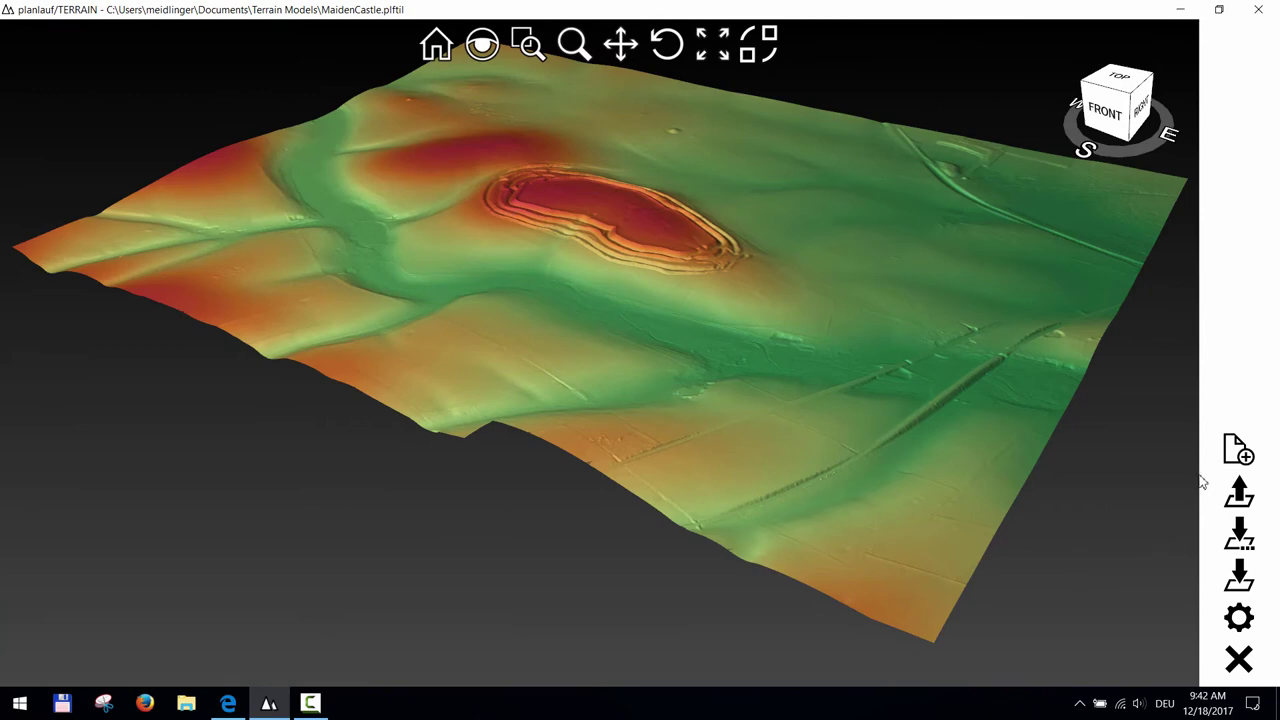
Create a new terrain file from the MaidenCastle.plftil tile and save it as MaidenCastle.plfter
left_click(1237, 451)
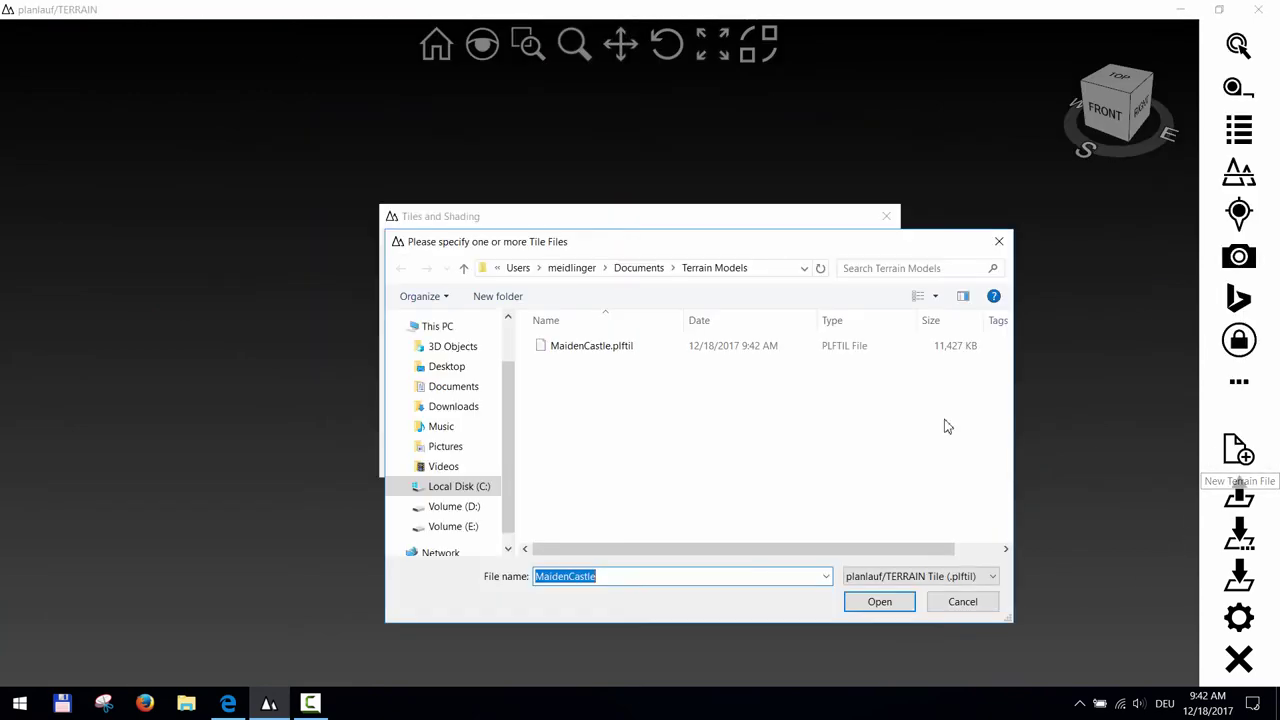
left_click(623, 346)
left_click(866, 598)
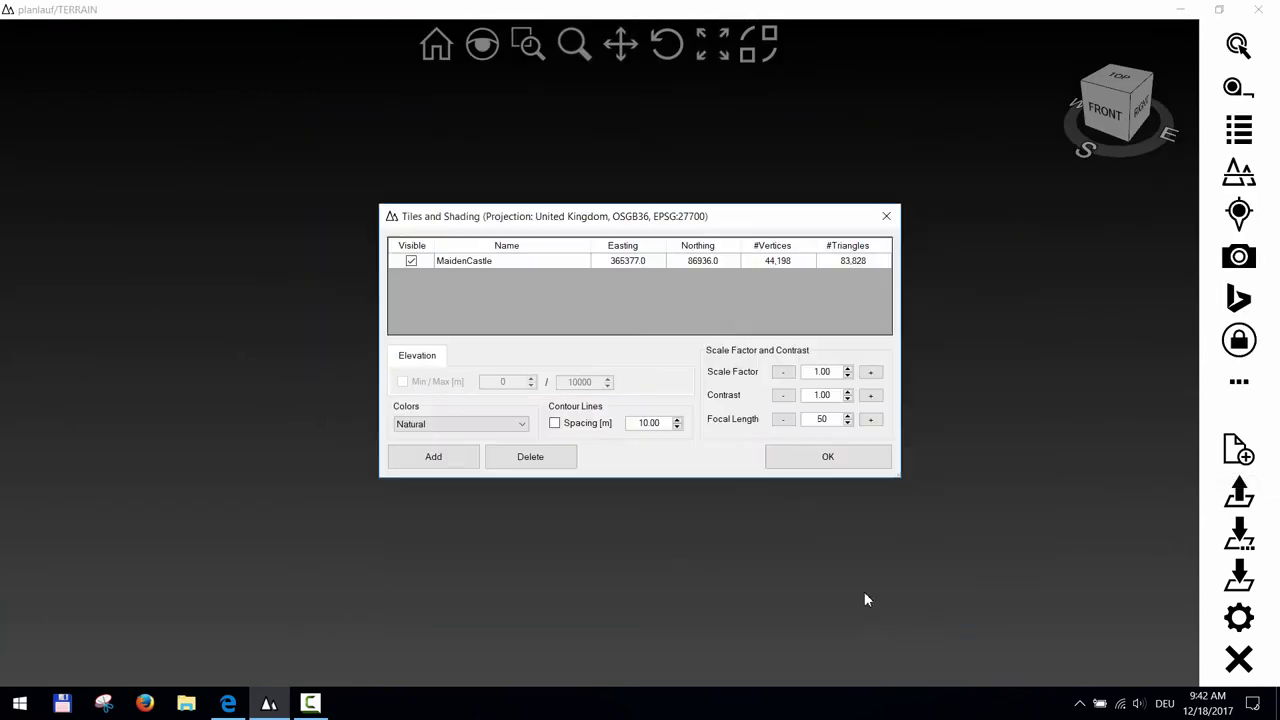
left_click(805, 462)
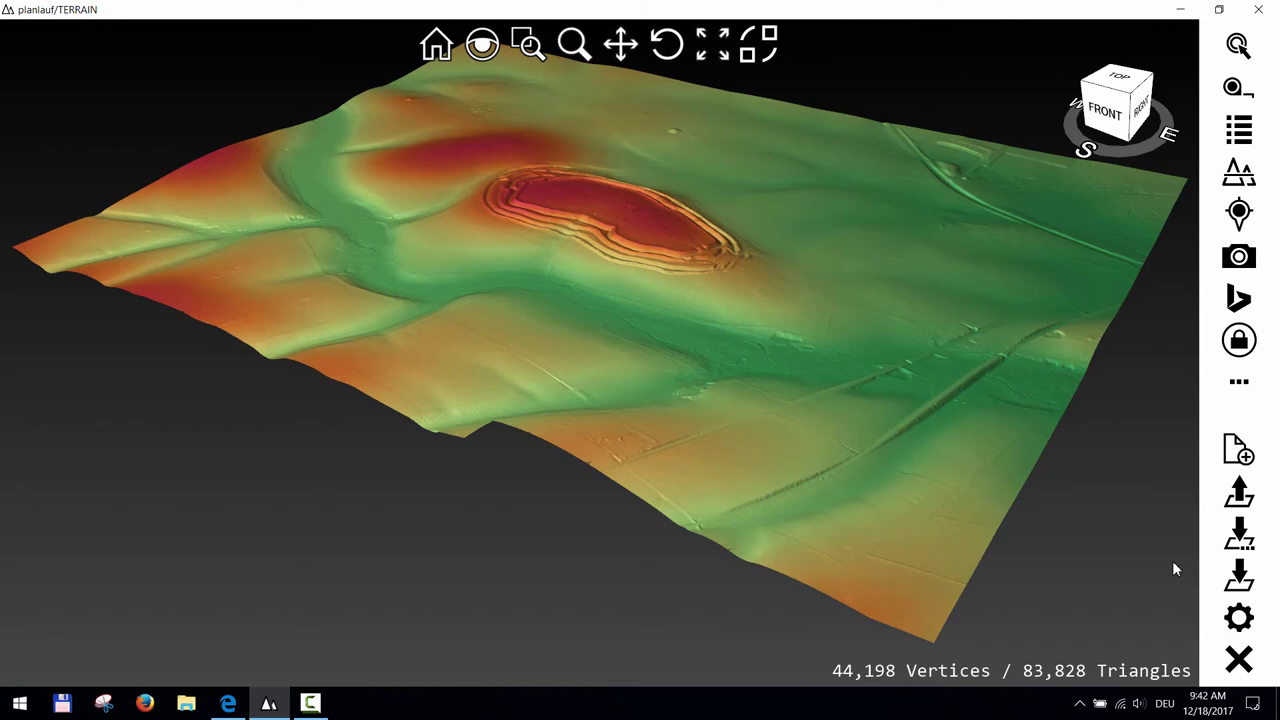
left_click(1239, 575)
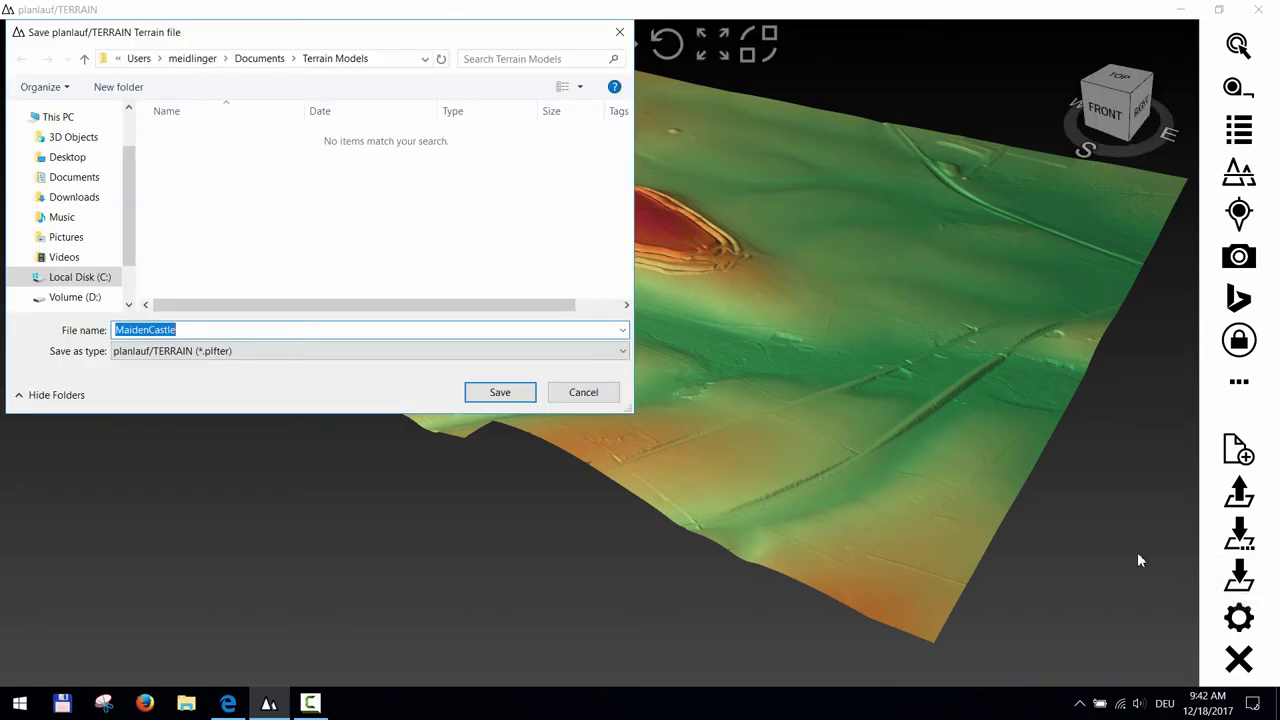
left_click(500, 392)
View the Maiden Castle hillfort with Local Relief shading, keeping the Tiles and Shading dialog clear of the earthworks
scroll(714, 343, "up", 5)
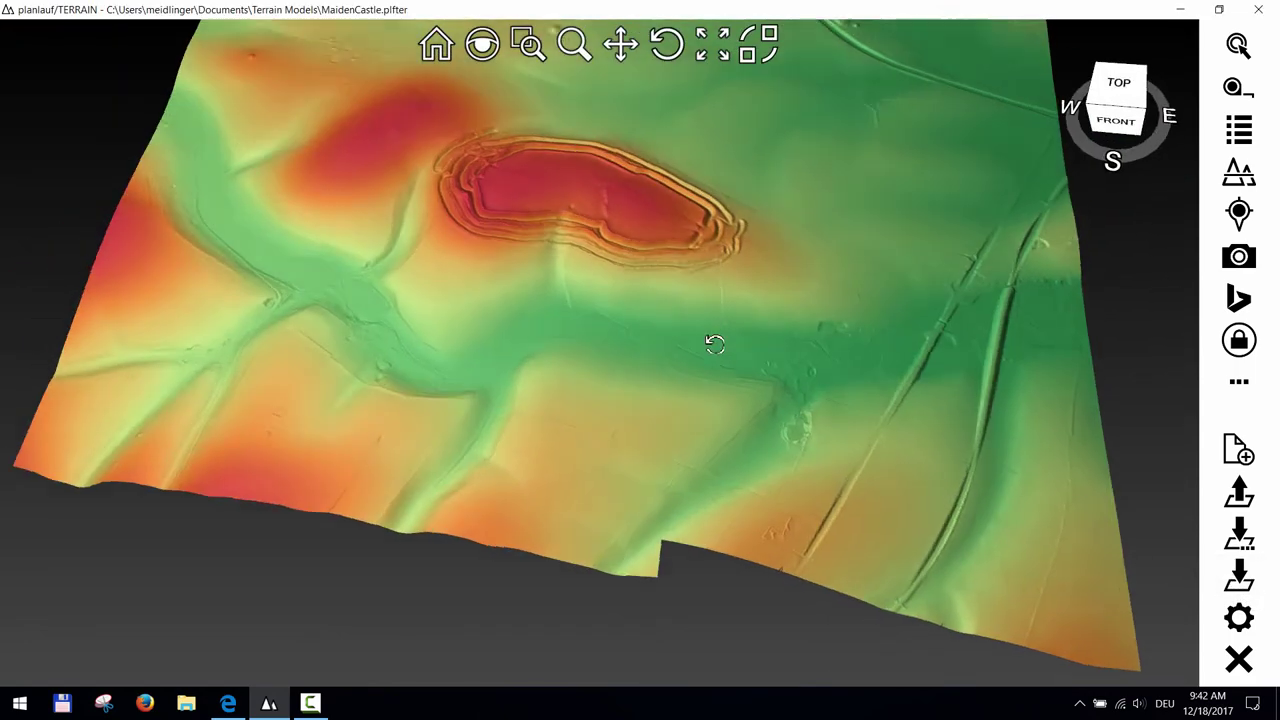
scroll(575, 236, "up", 3)
left_click(1239, 381)
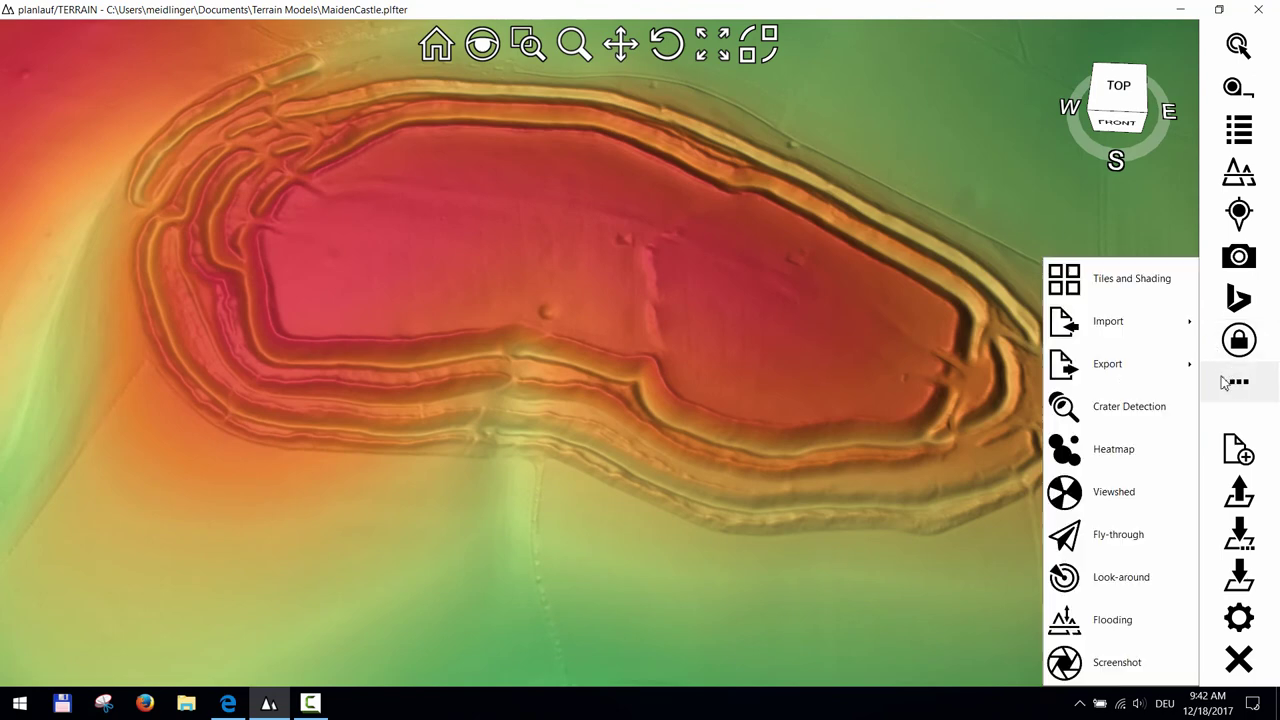
left_click(1110, 279)
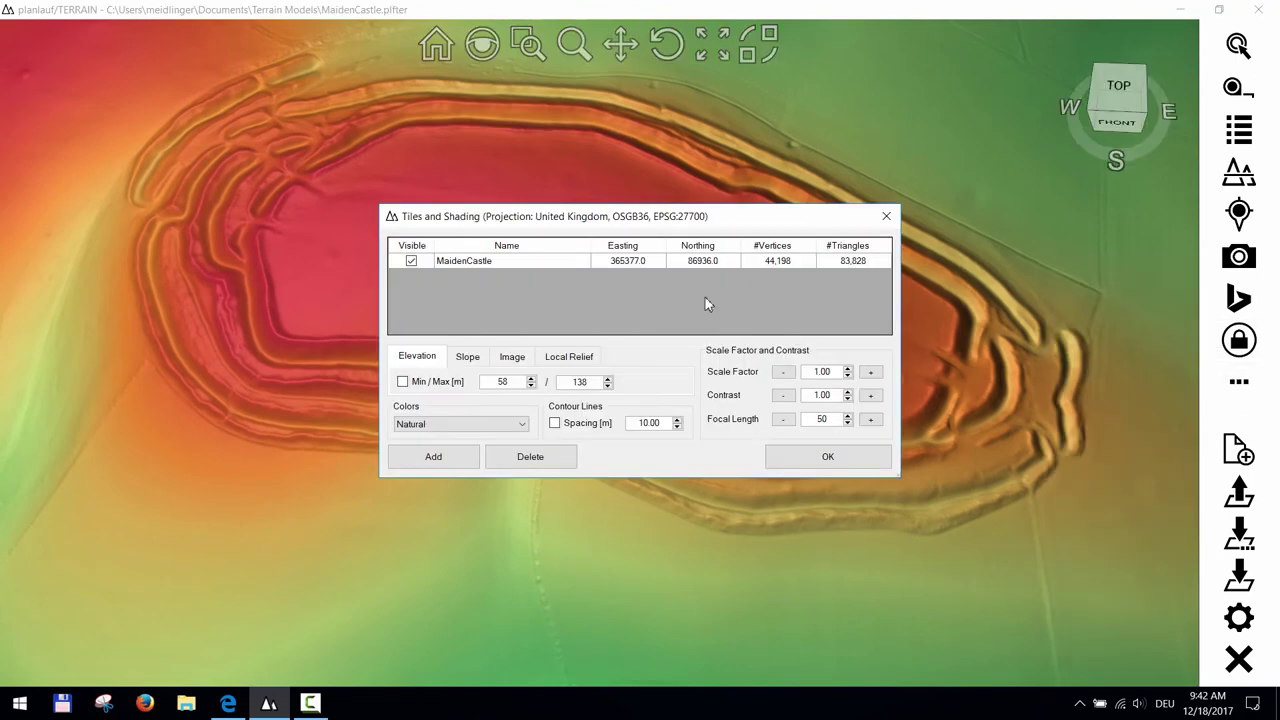
left_click(568, 357)
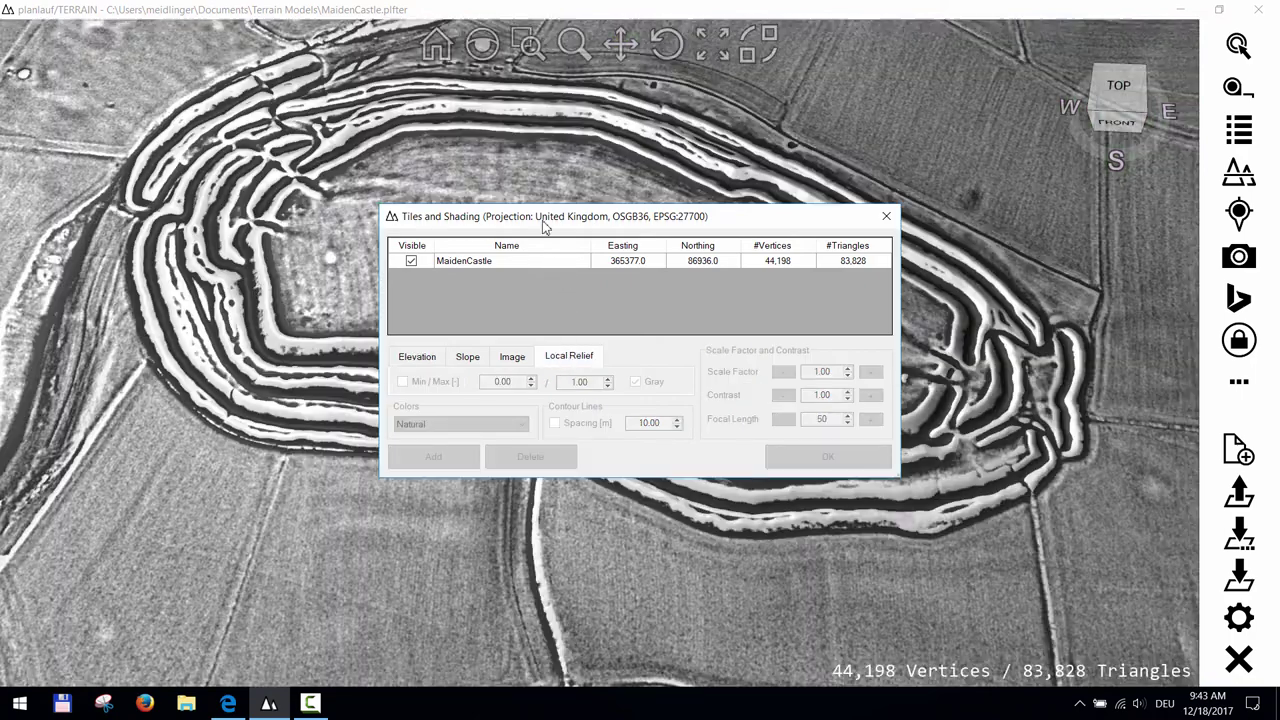
mouse_move(558, 227)
left_mouse_down()
mouse_move(212, 151)
mouse_move(232, 386)
mouse_move(314, 413)
left_mouse_up()
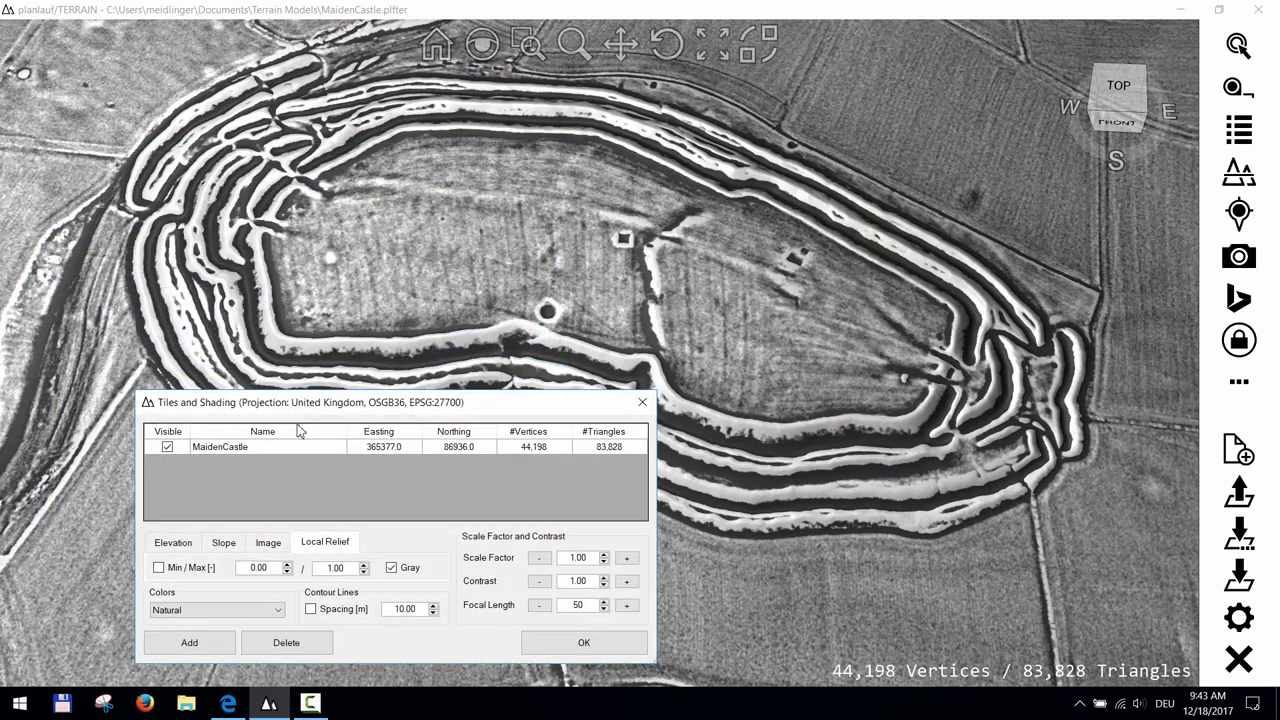
Shade the terrain by Elevation, set its contrast to 2.00, and accept the shading settings
left_click(173, 543)
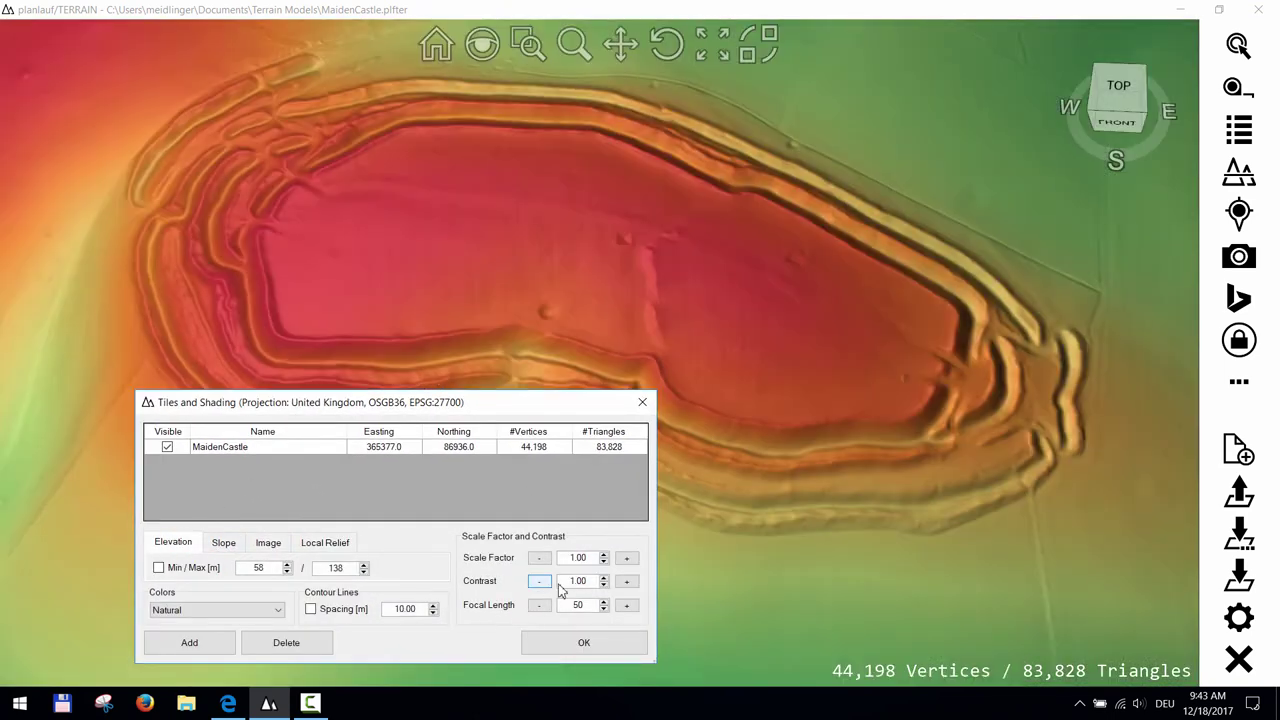
double_click(588, 580)
type("2")
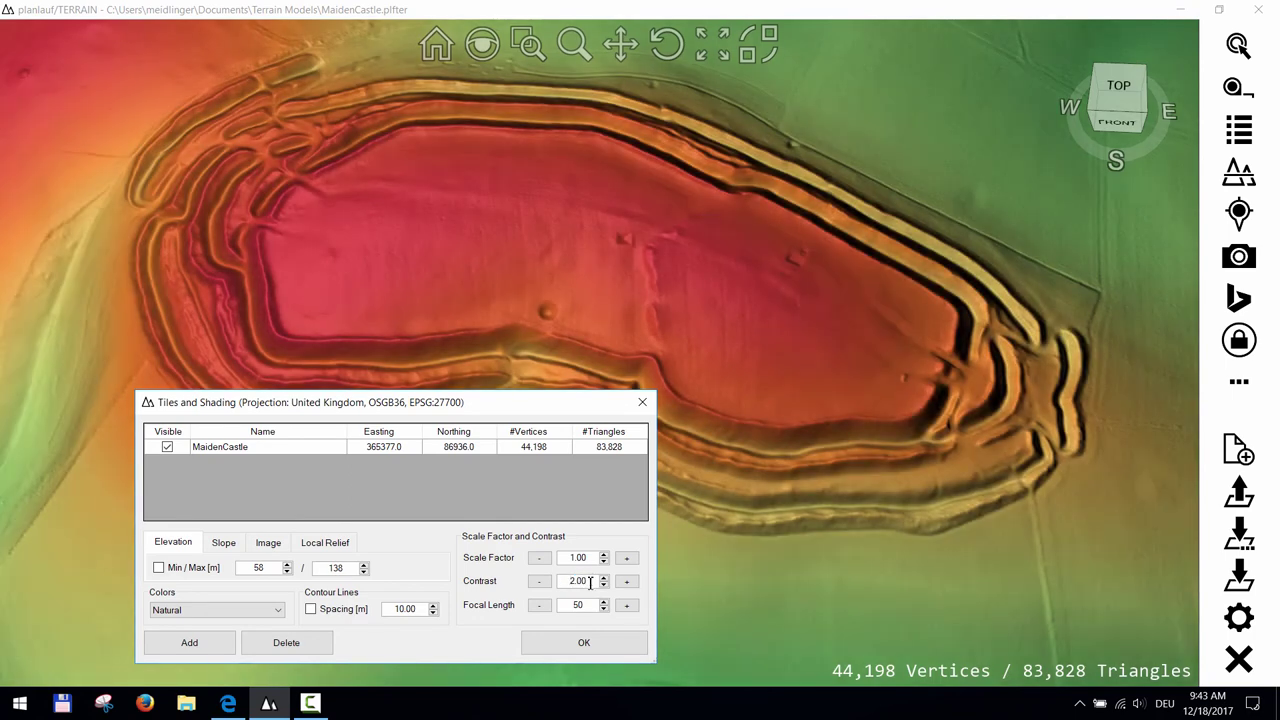
left_click(610, 645)
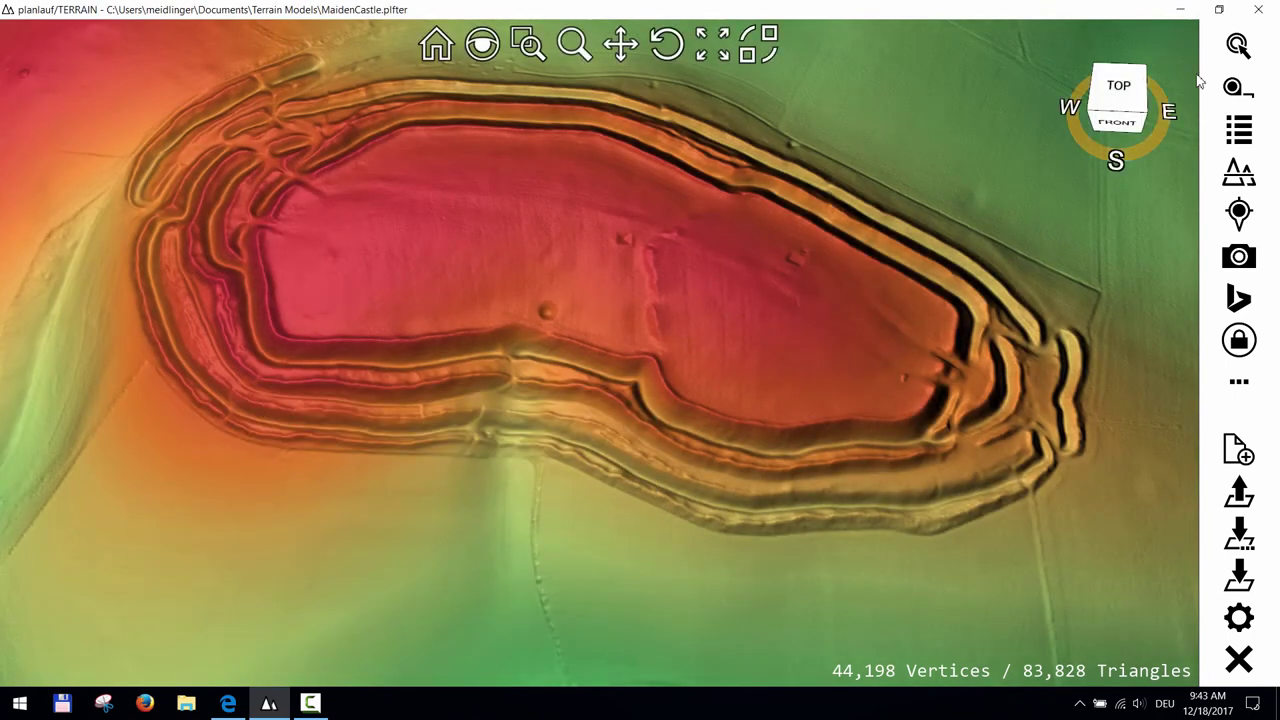
Set a Pin Class 1 pin near the middle of the hillfort's interior and name it Maiden Castle
left_click(1238, 45)
left_click(1150, 47)
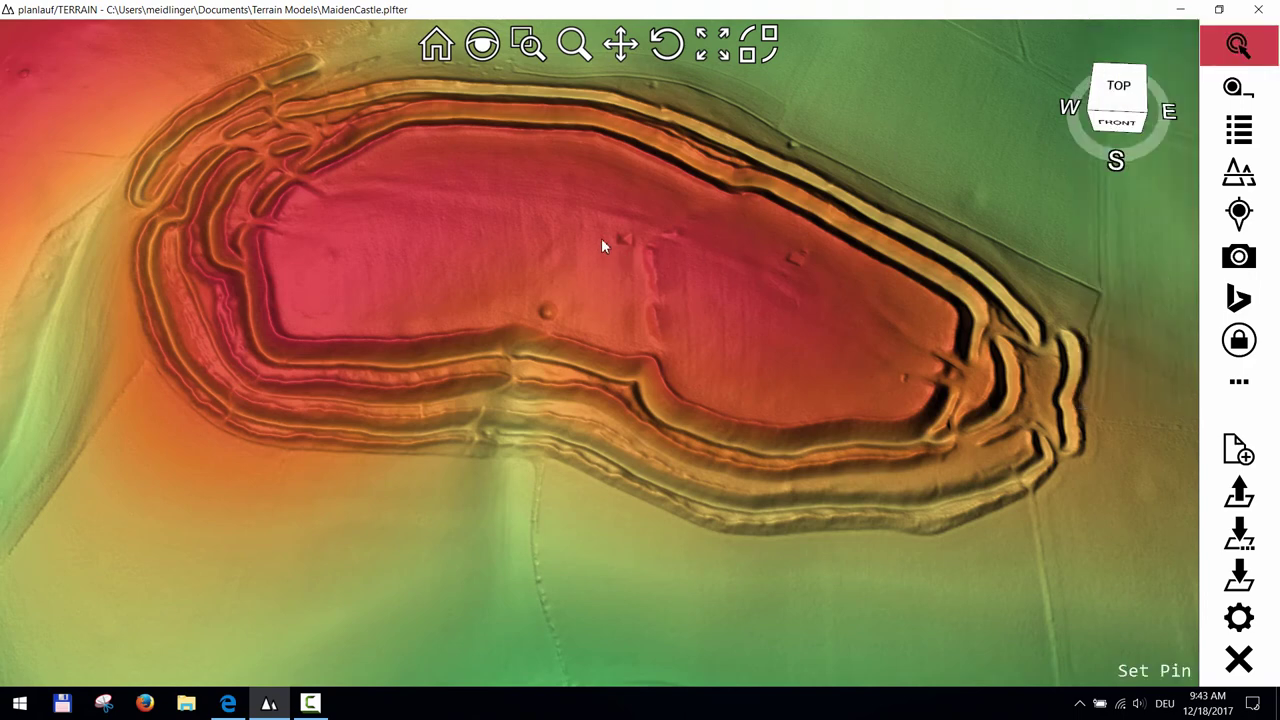
left_click(602, 241)
type("Maiden Castle")
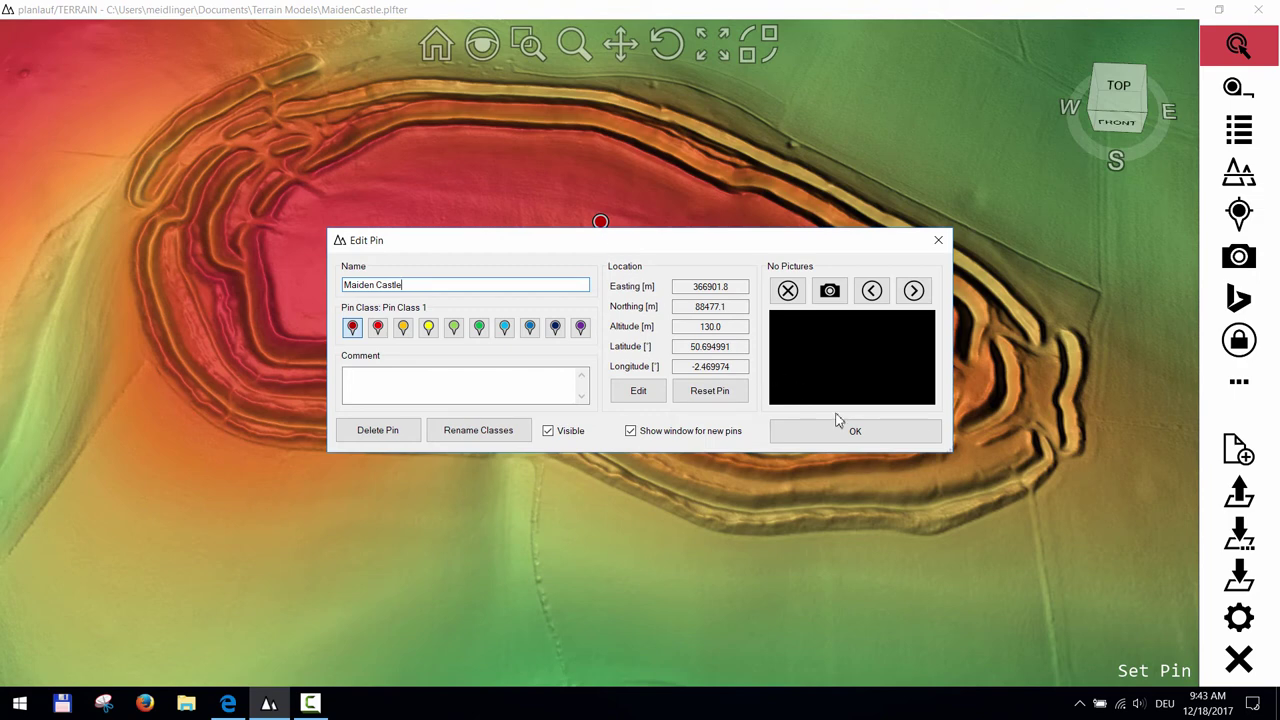
left_click(851, 429)
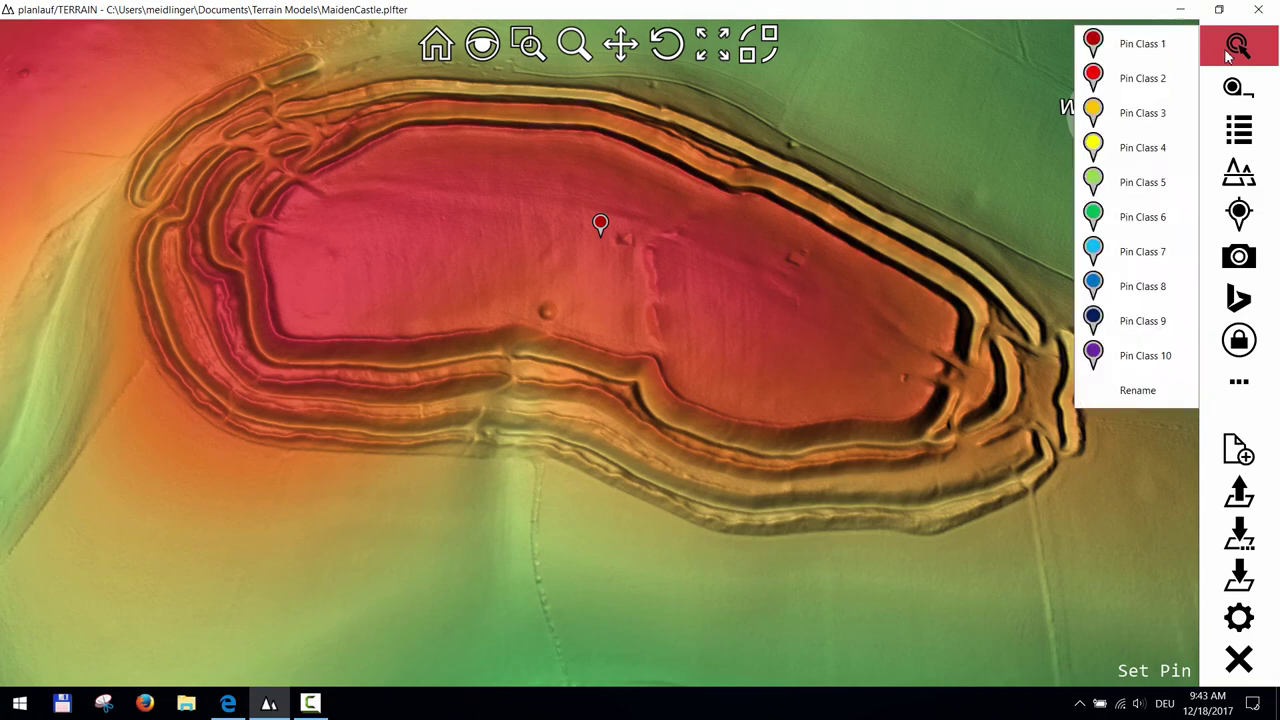
Set the pin style to "Names, short lines" in the display settings
scroll(750, 350, "up", 3)
scroll(630, 328, "down", 2)
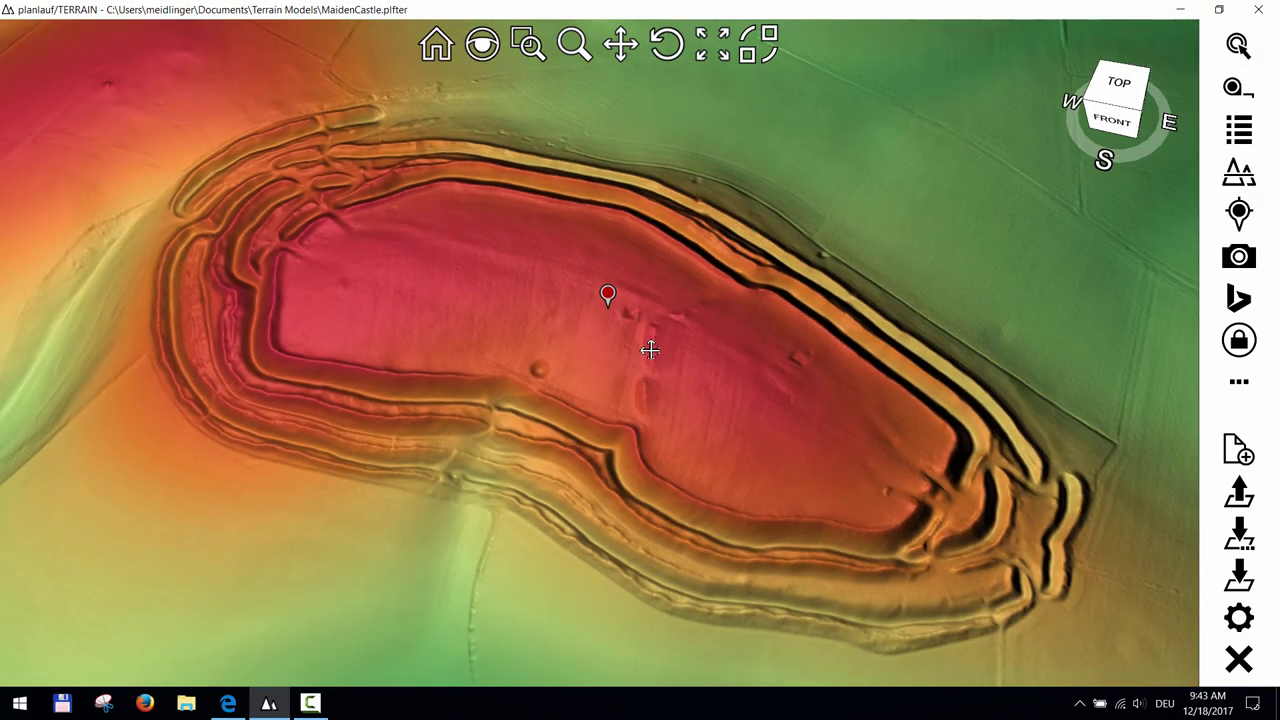
left_click(1240, 620)
left_click_drag(596, 250, 247, 448)
left_click(206, 496)
left_click(193, 540)
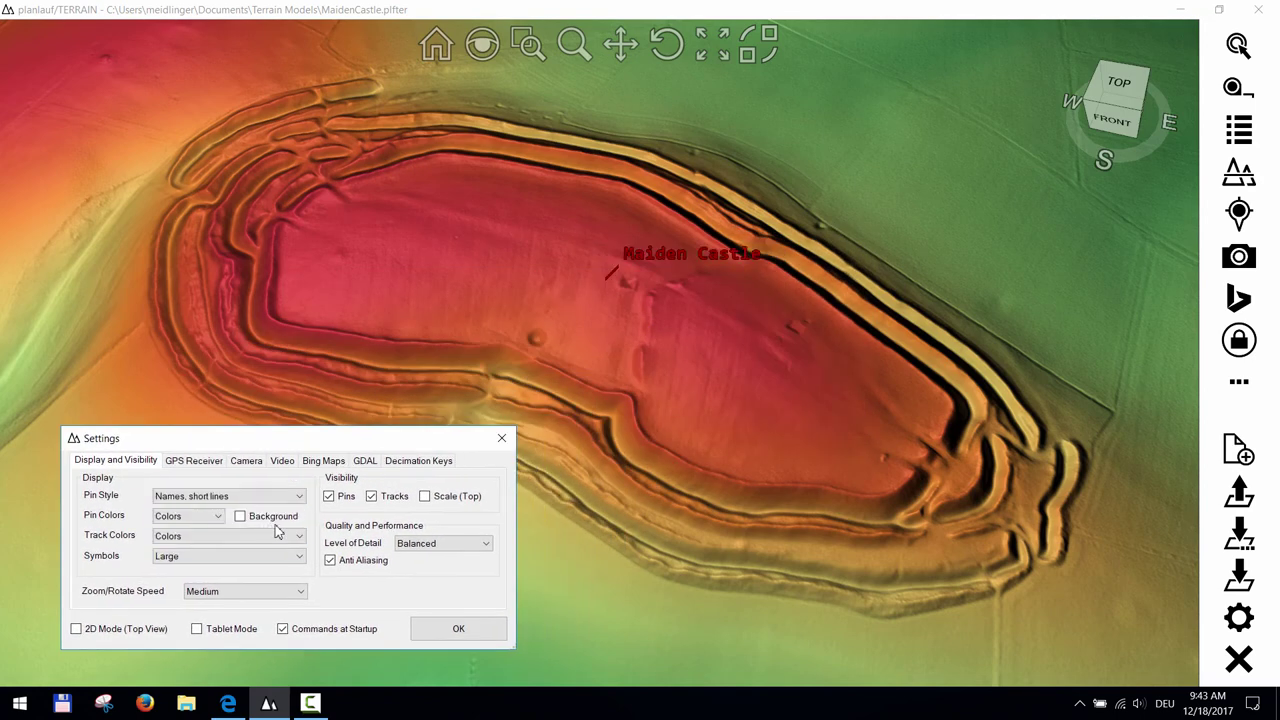
Set the pin colors to White, enable the label background, and accept the settings
left_click(200, 516)
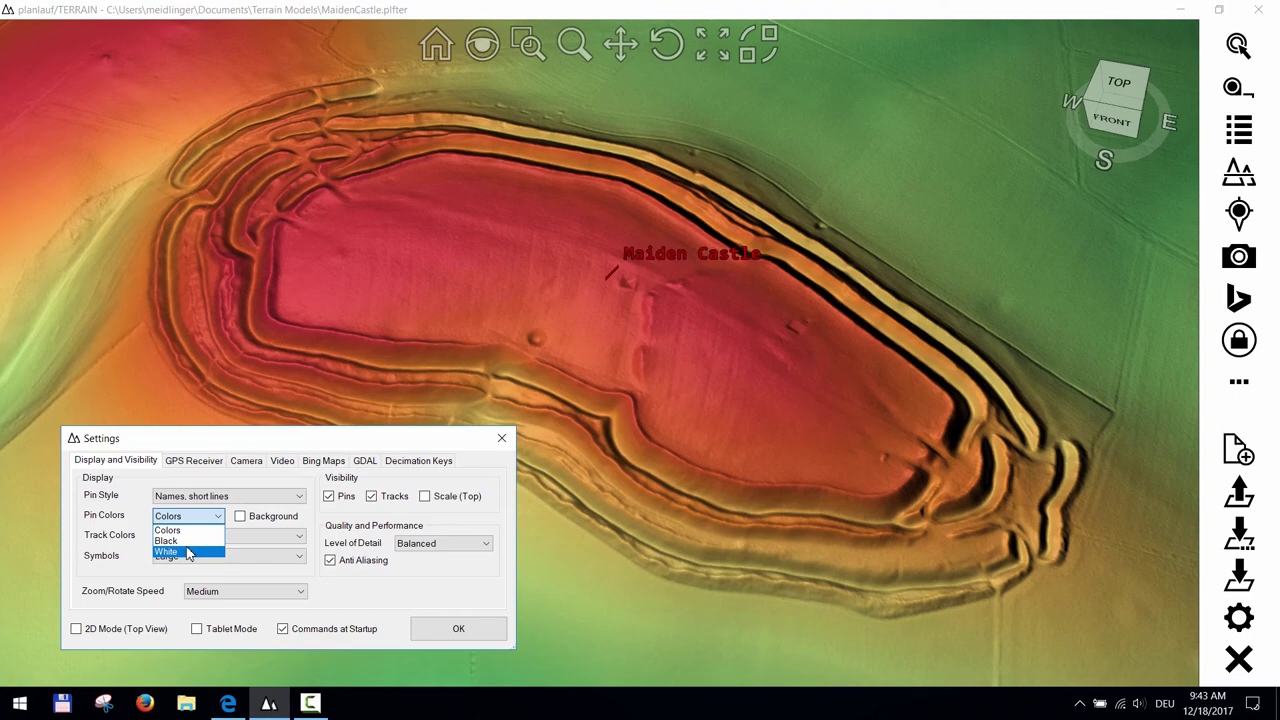
left_click(188, 552)
left_click(240, 516)
left_click(455, 626)
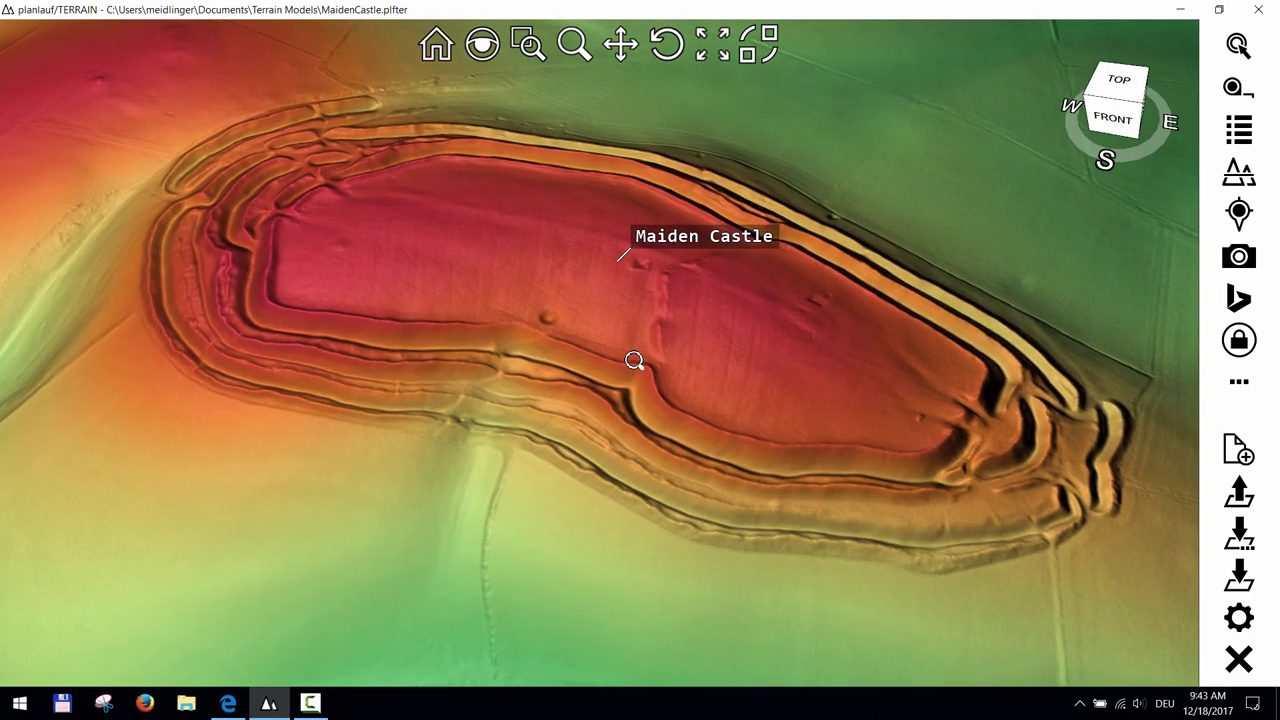
Start a clockwise Look-around of the Maiden Castle pin with vertical center point 63% and angle per step 0.5°
left_click(1236, 383)
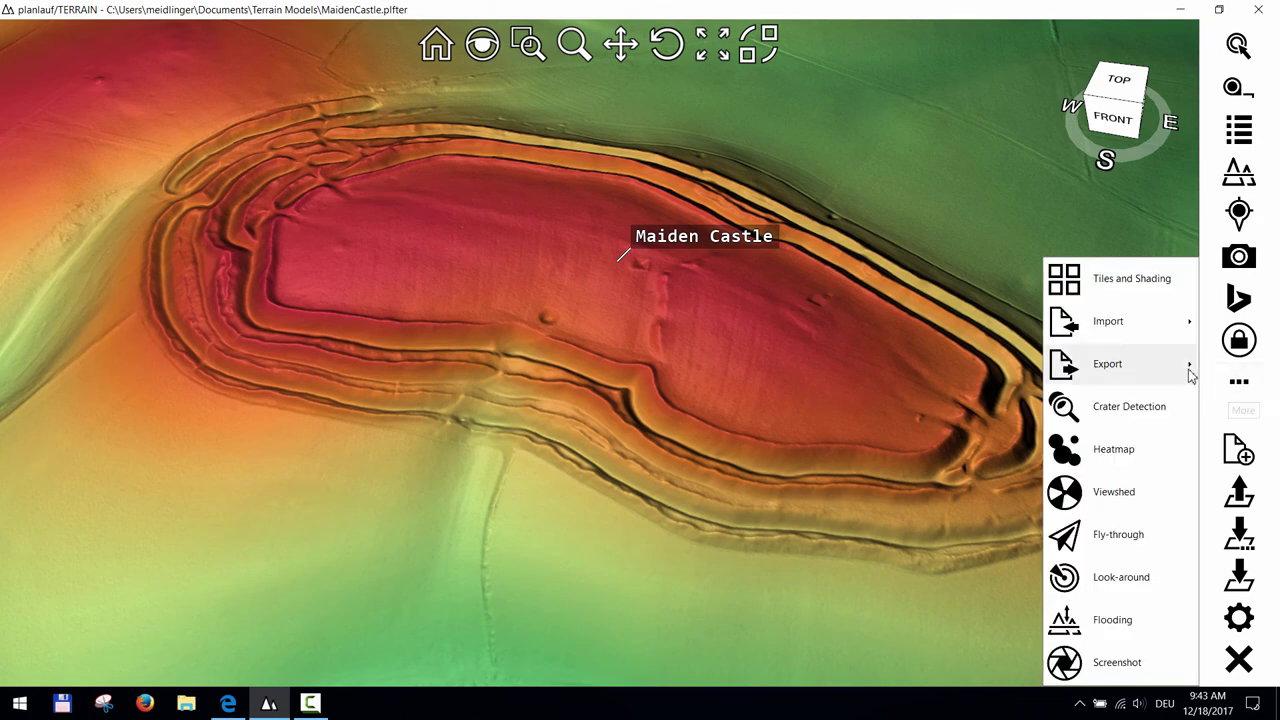
left_click(1098, 582)
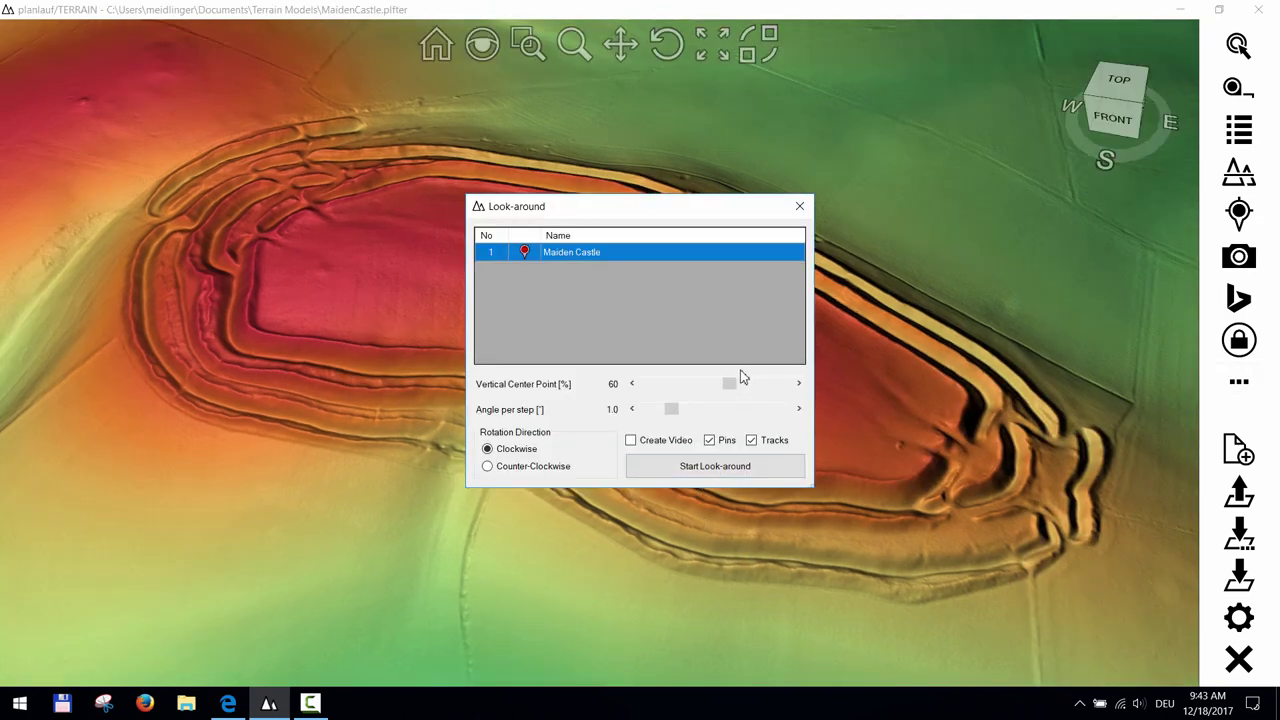
mouse_move(729, 384)
left_mouse_down()
mouse_move(757, 386)
mouse_move(735, 391)
left_mouse_up()
left_click(633, 410)
left_click(633, 410)
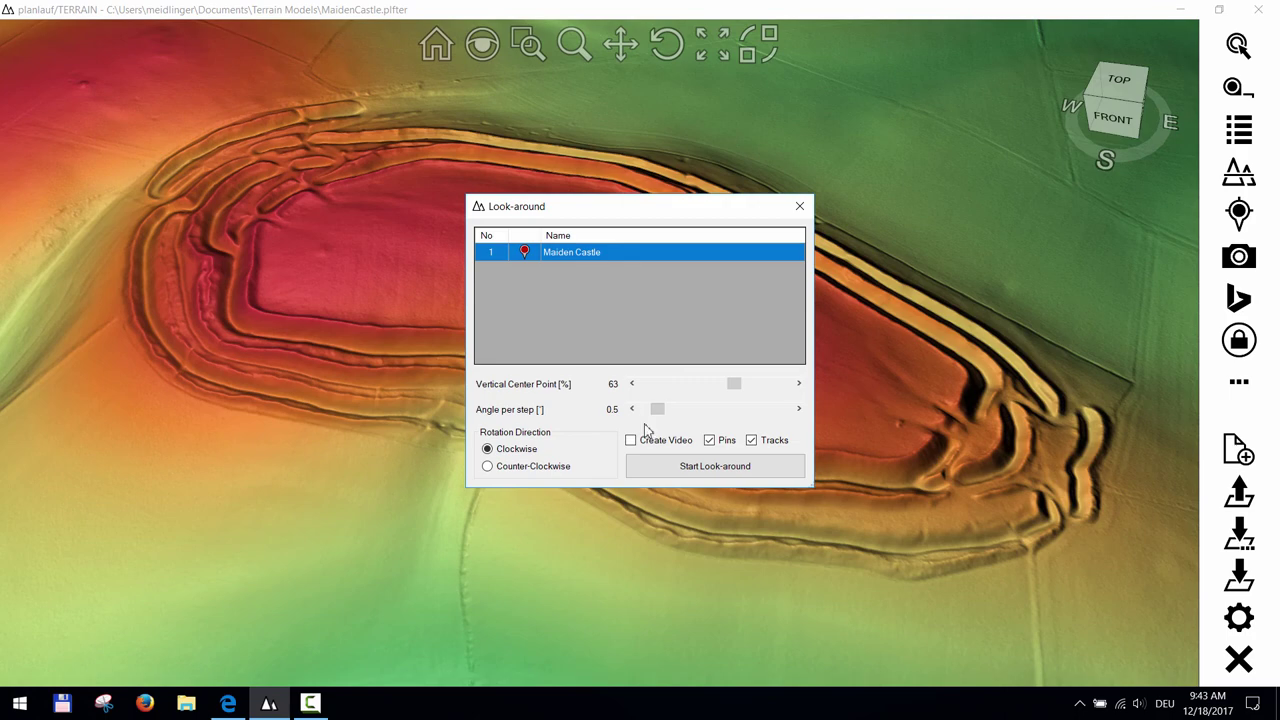
left_click(687, 470)
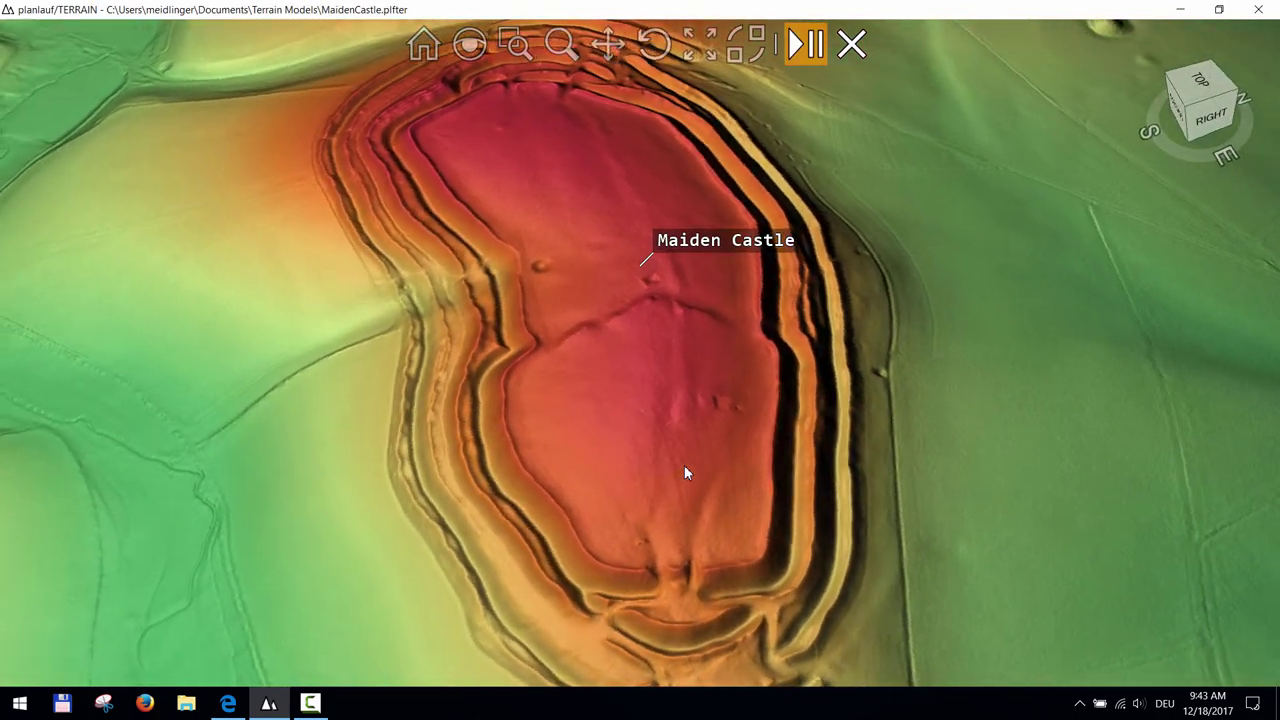